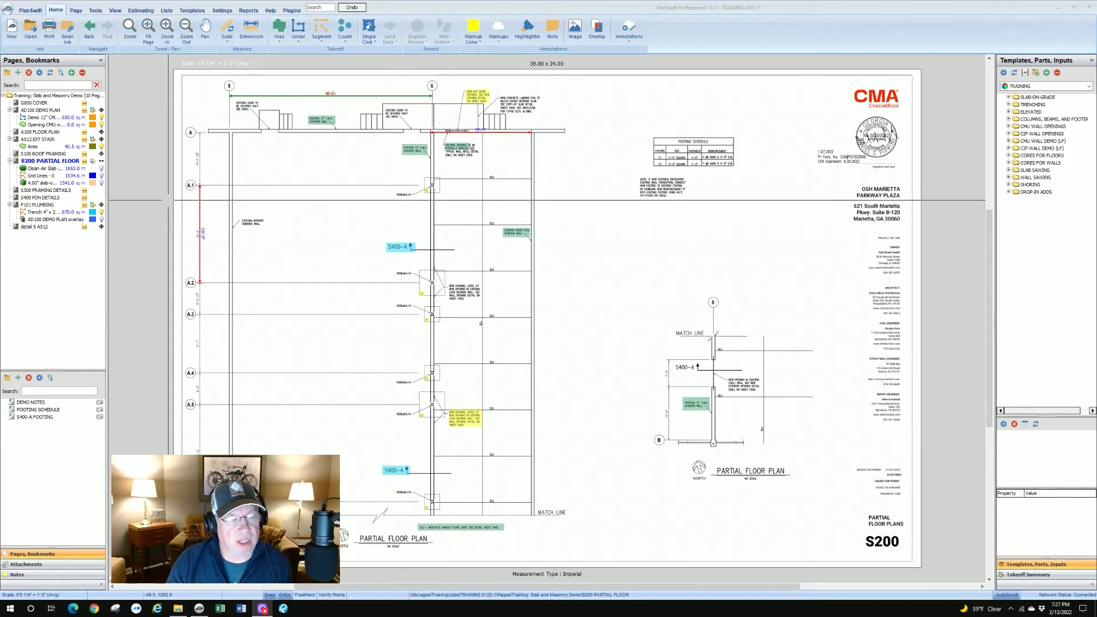
Step: Open the S200 PARTIAL FLOOR page from the Pages, Bookmarks tree
click(53, 162)
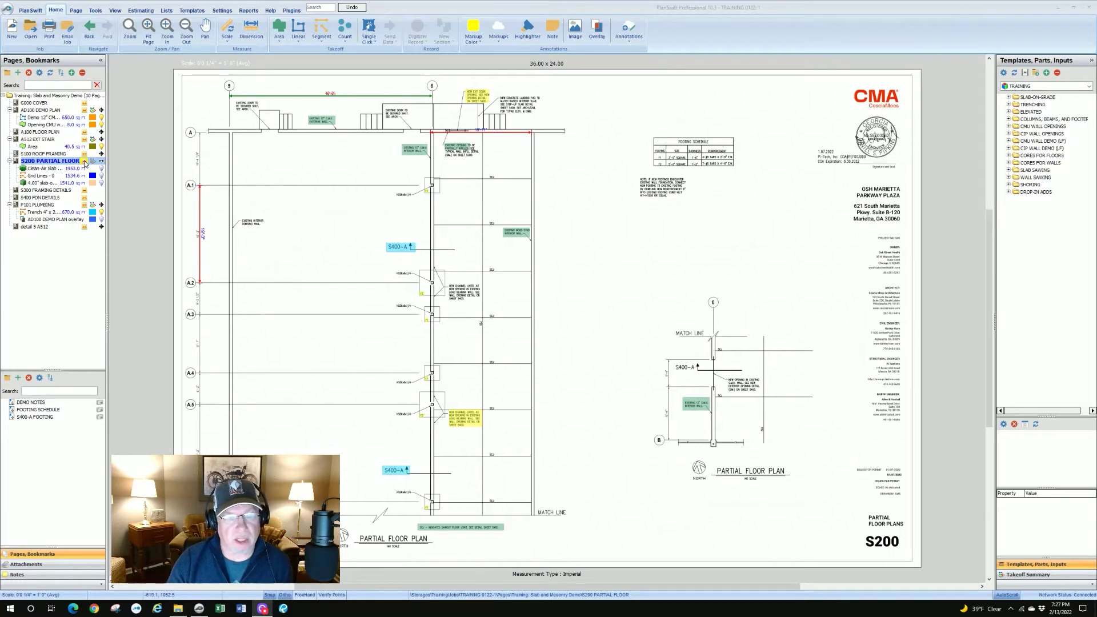
Step: Hide every markup on the S200 PARTIAL FLOOR page using its row's visibility icon
click(85, 163)
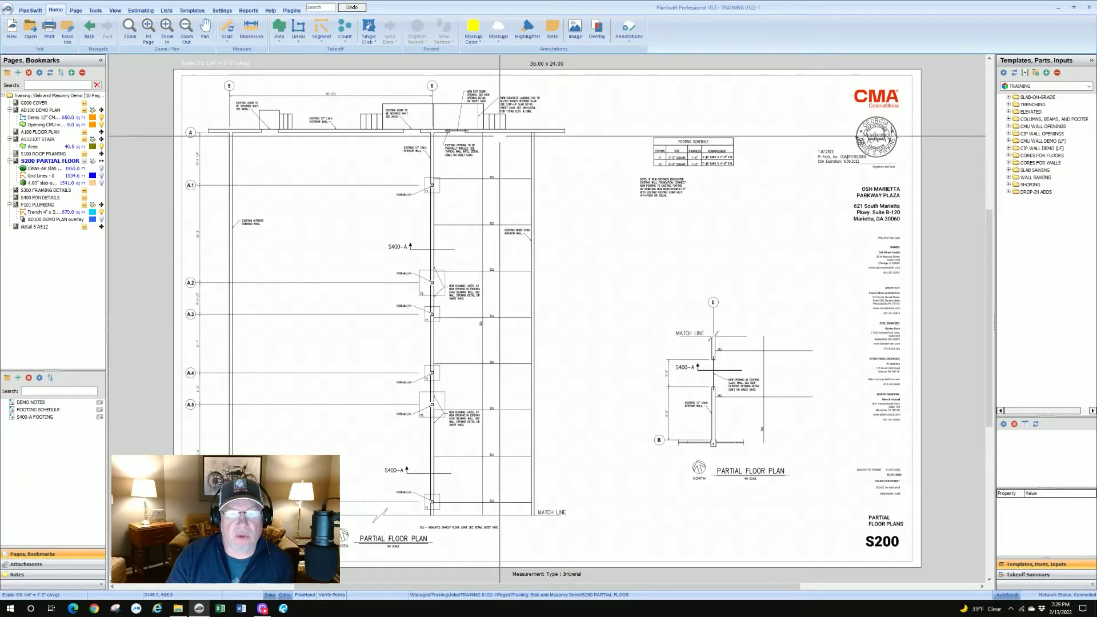
Step: Zoom in and pan to centre grid line 6 beside the footing table
scroll(471, 151, up, 4)
scroll(492, 135, down, 2)
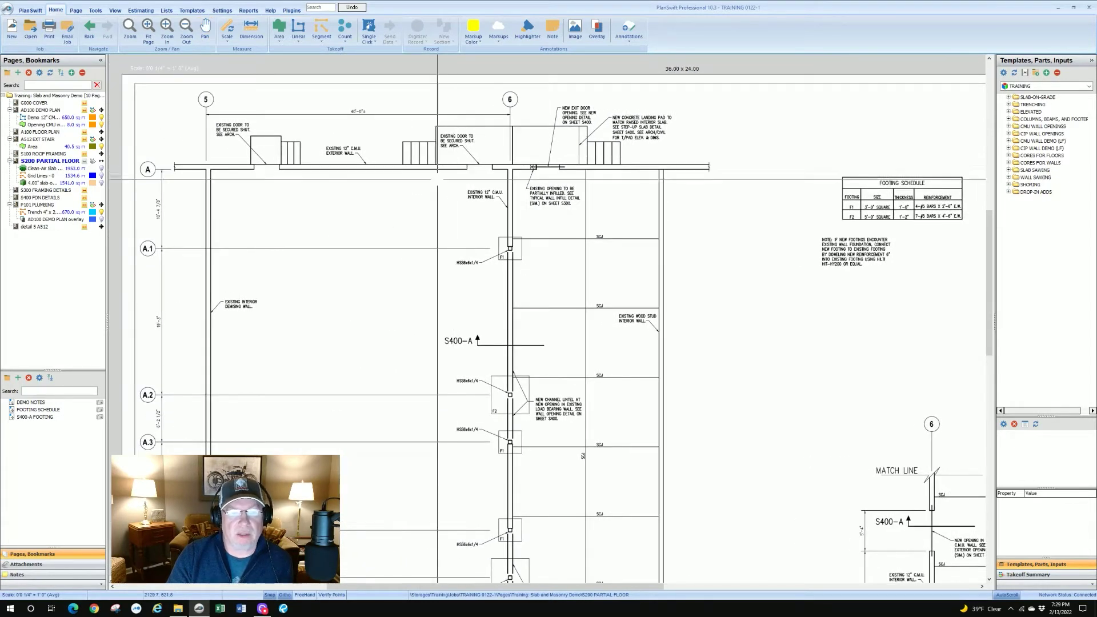
scroll(413, 174, left, 2)
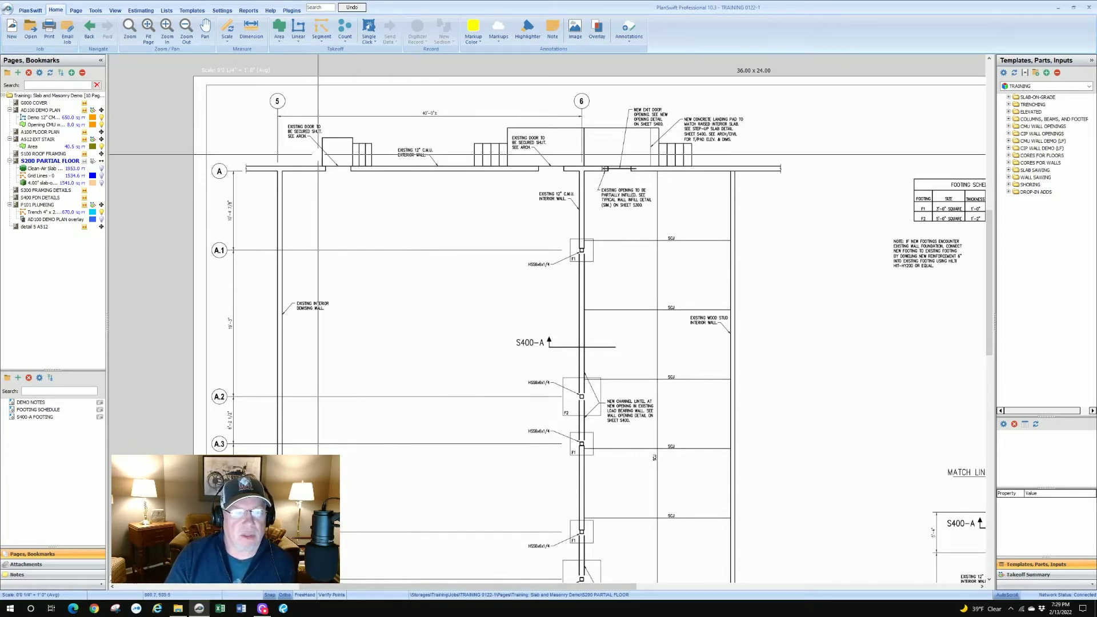
scroll(419, 156, up, 2)
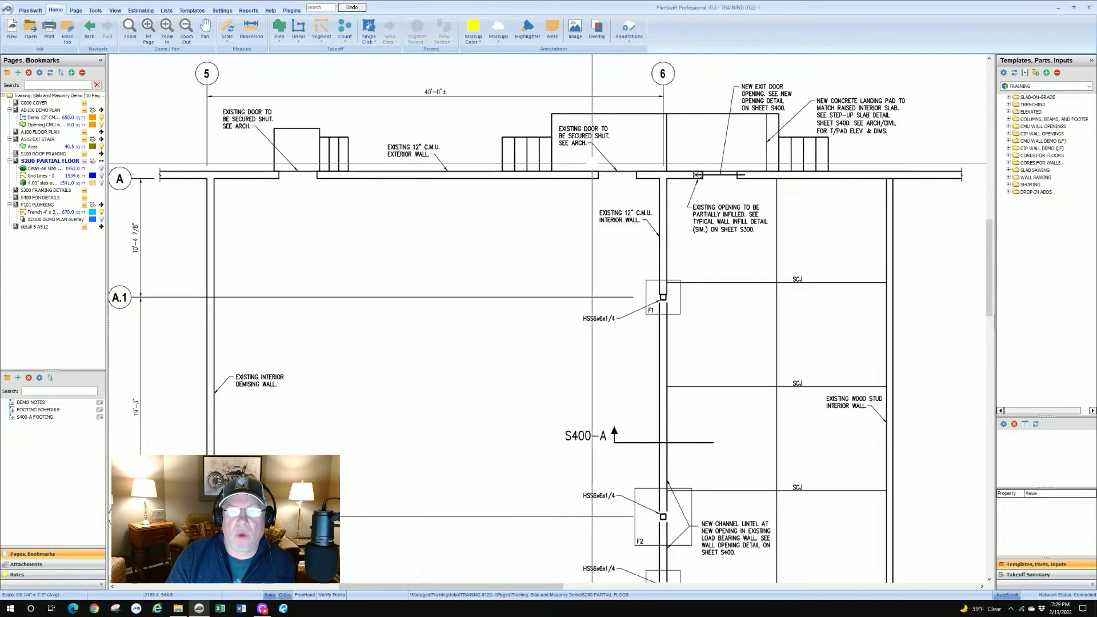
drag(588, 164, 500, 183)
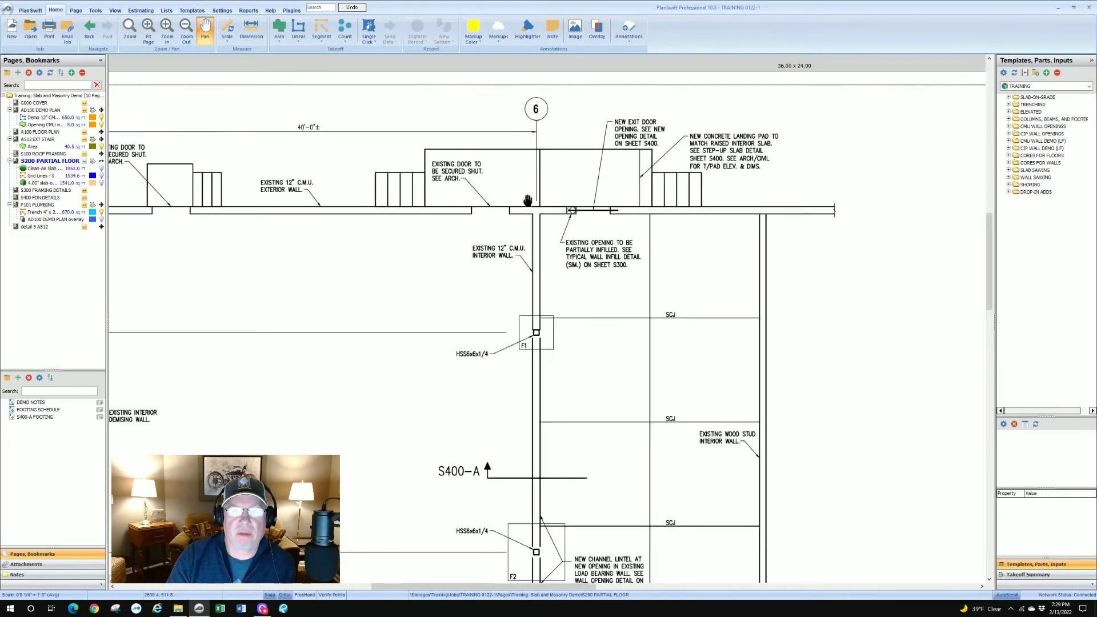
drag(609, 210, 585, 207)
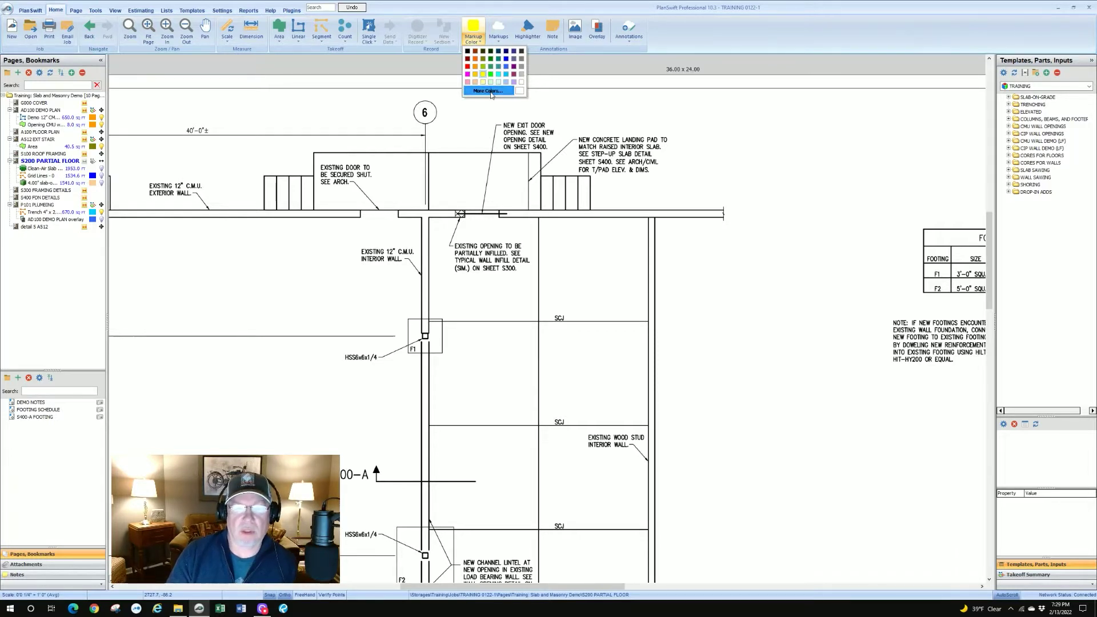
Step: Draw a yellow highlight box over the NEW EXIT DOOR OPENING note
click(514, 121)
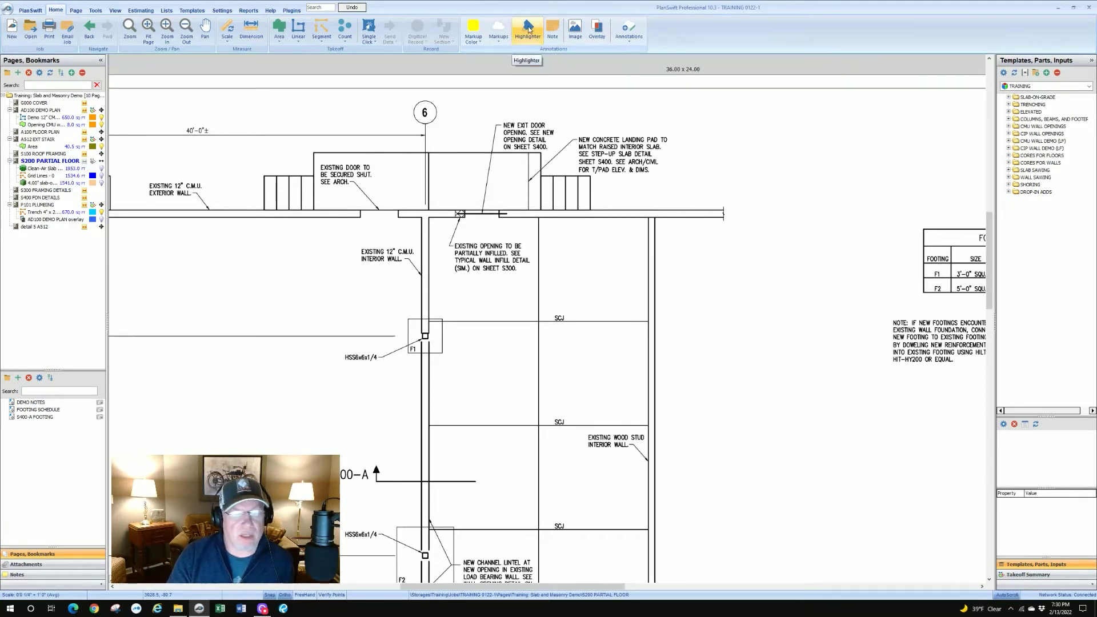
click(417, 29)
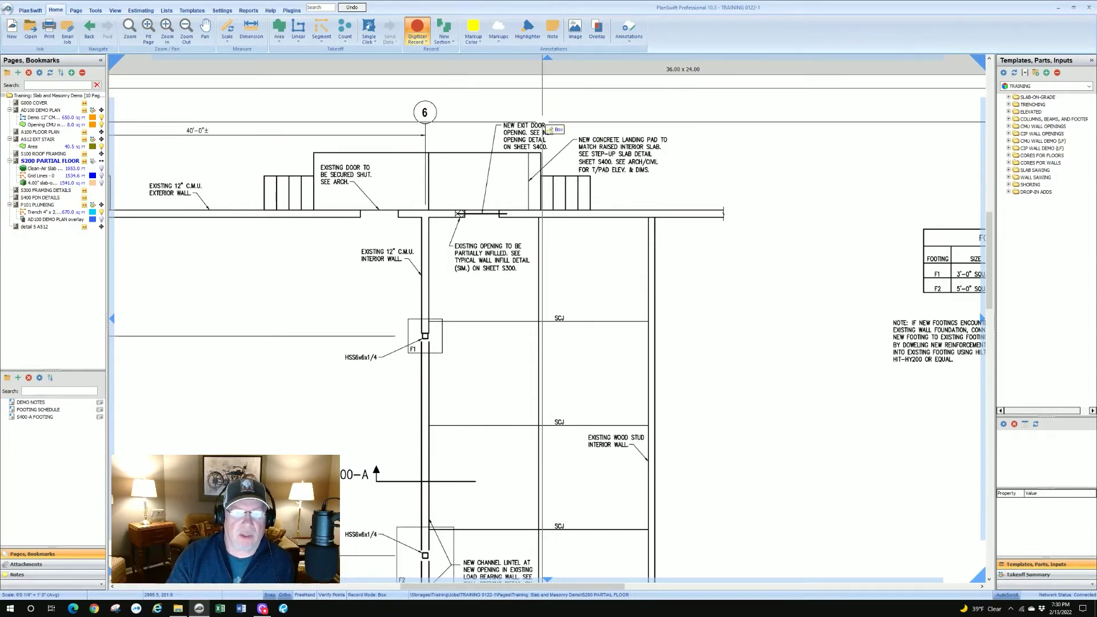
scroll(543, 122, up, 3)
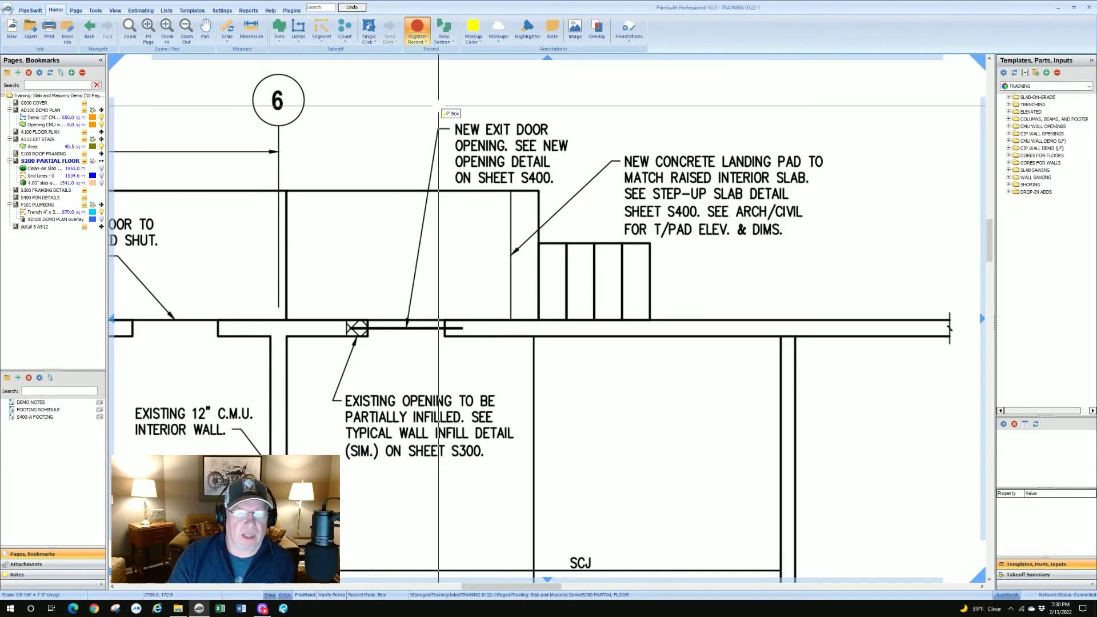
click(438, 105)
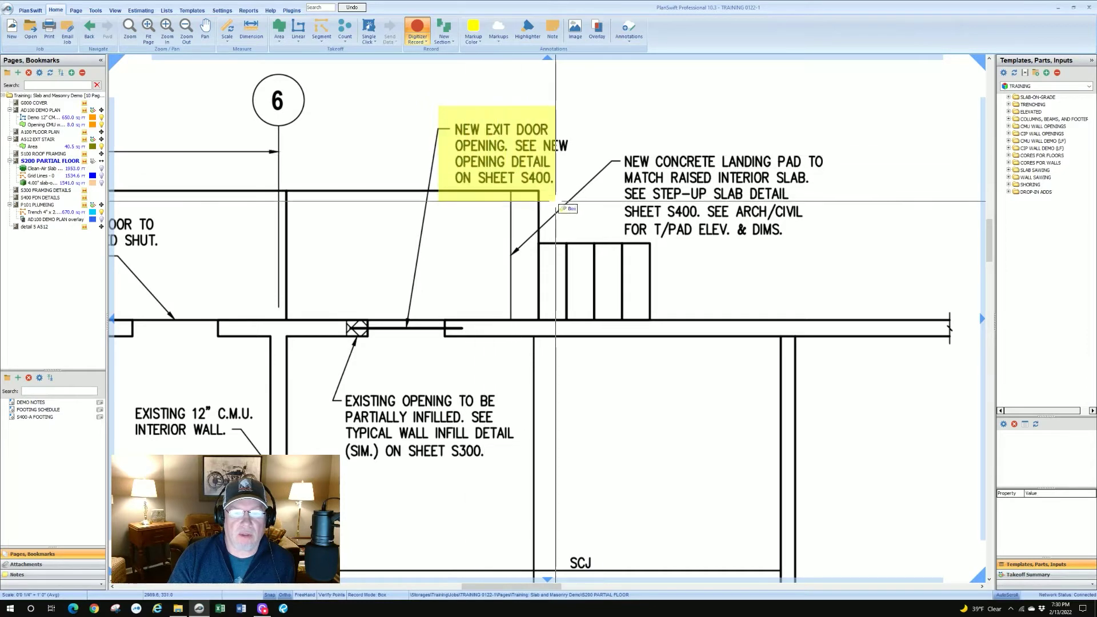
click(588, 208)
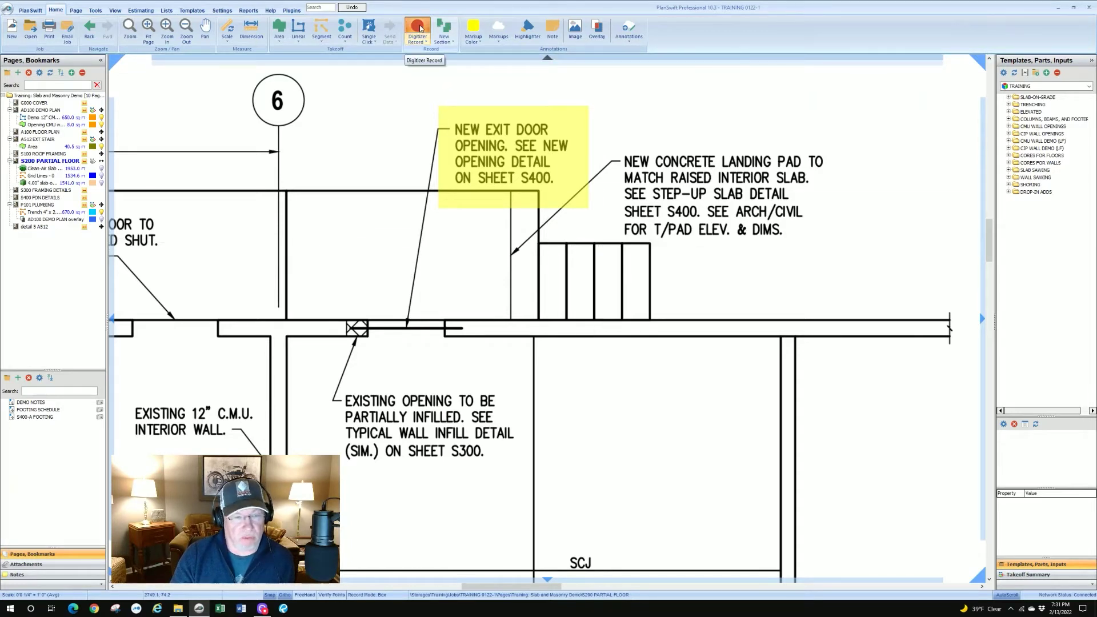
Step: Stop highlight recording and move the view to the C.M.U. wall, HSS columns and S400-A callout
click(420, 29)
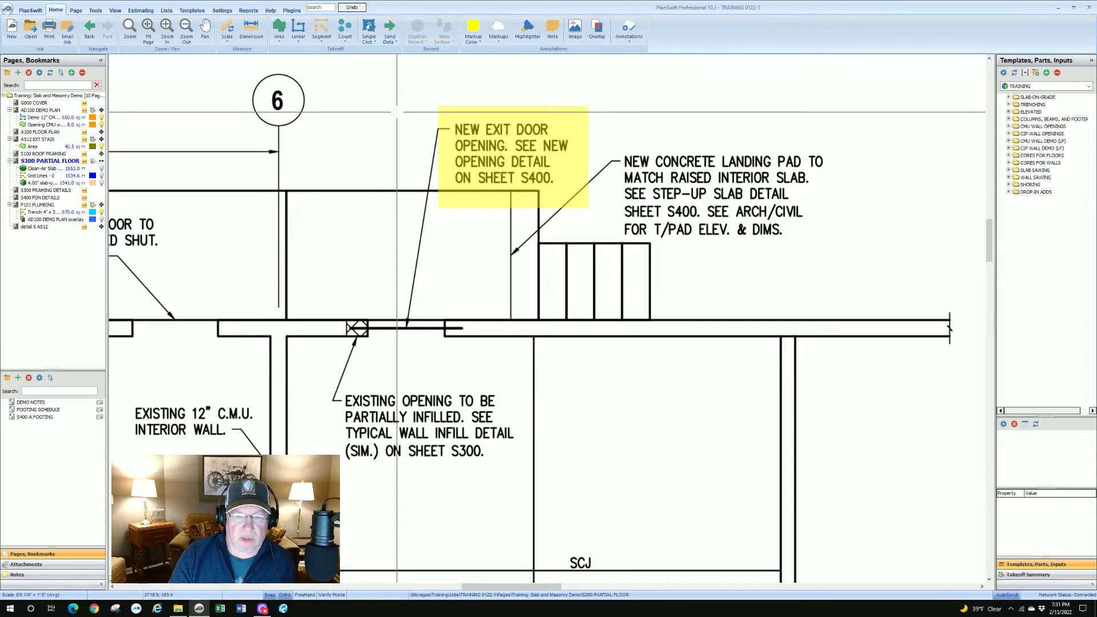
scroll(397, 111, down, 5)
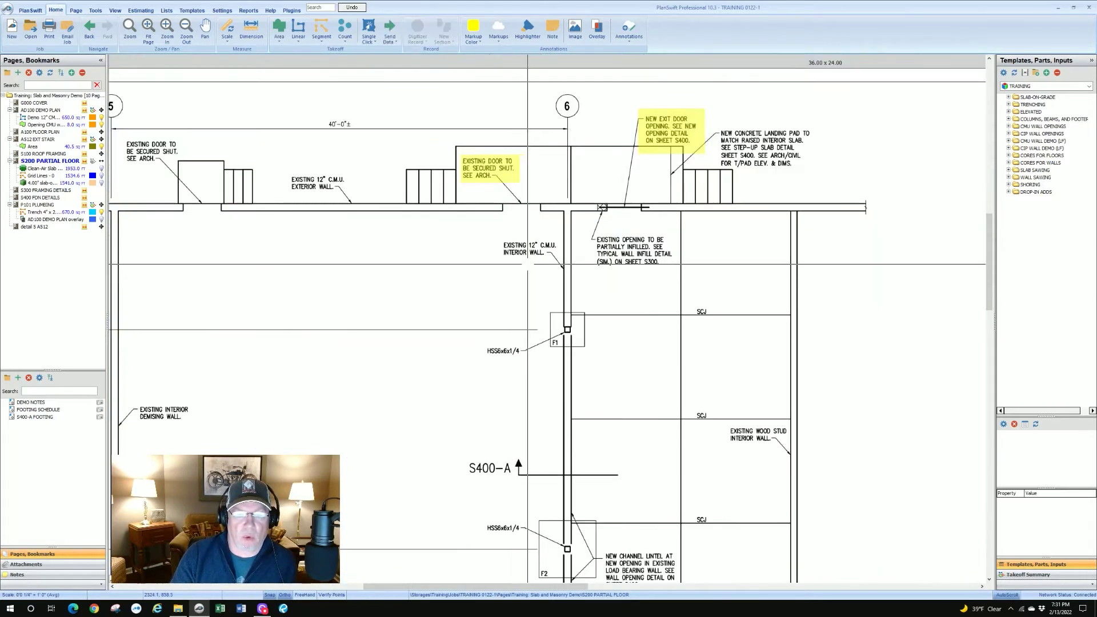
scroll(527, 265, up, 3)
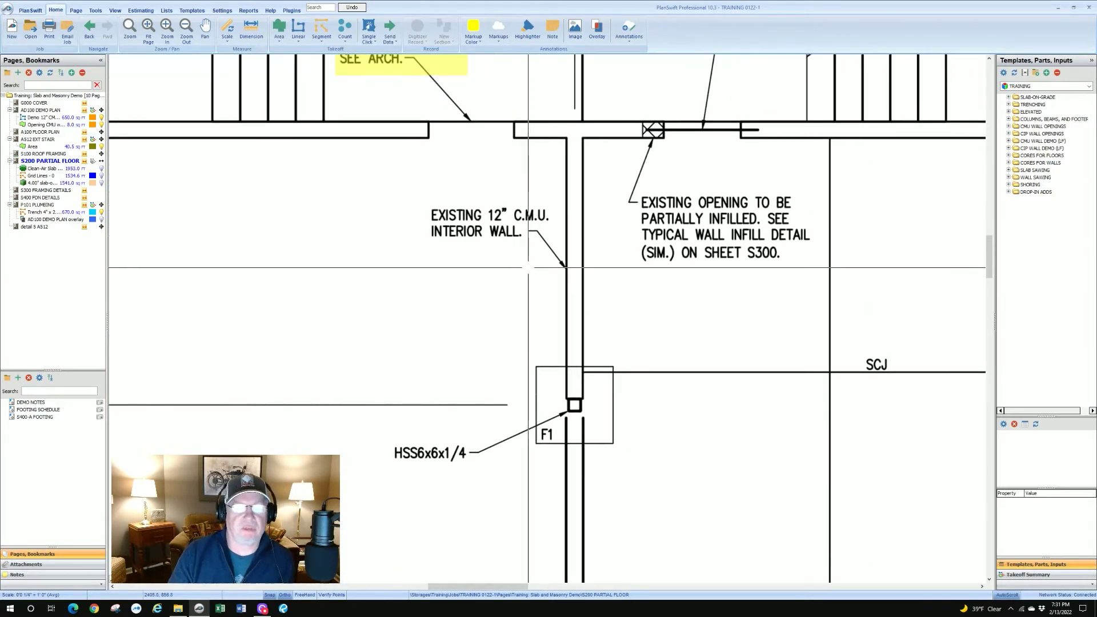
scroll(526, 268, right, 1)
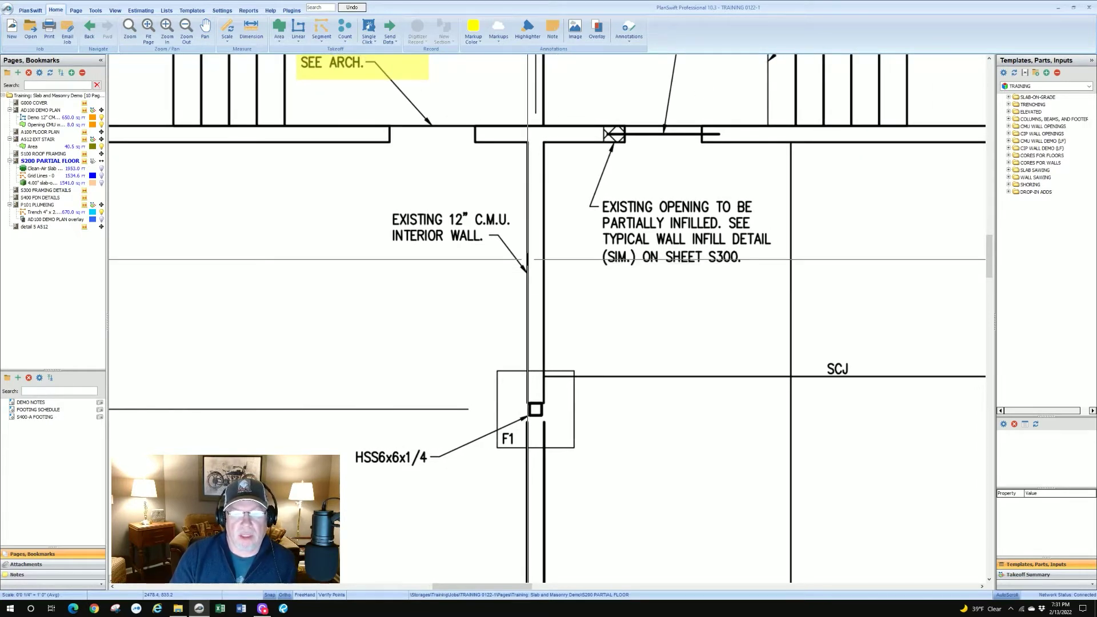
scroll(543, 261, down, 1)
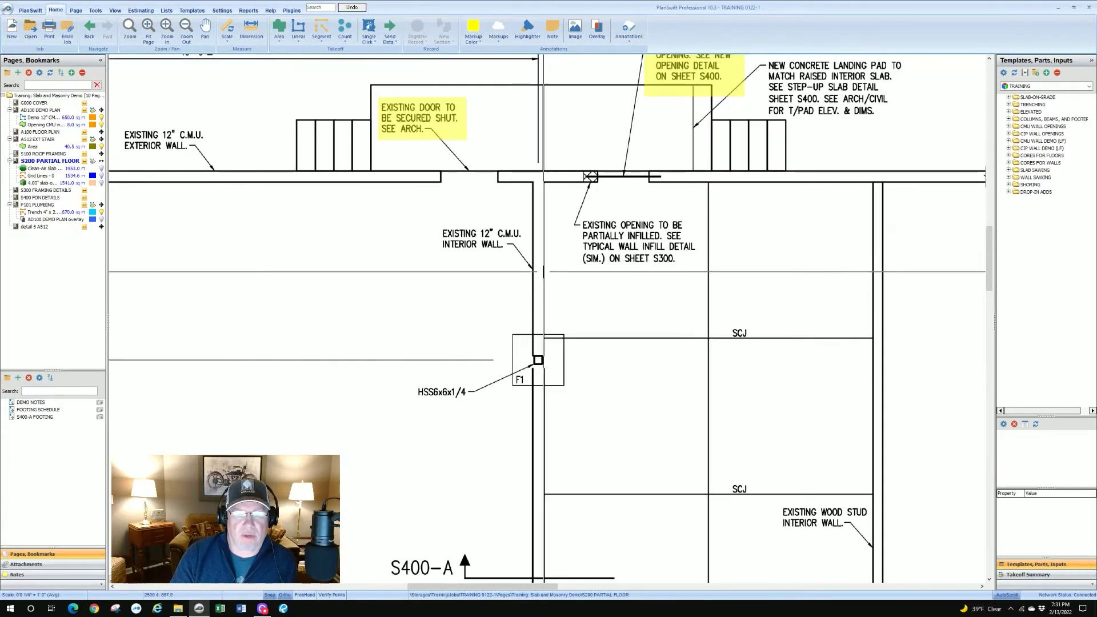
scroll(567, 185, down, 2)
scroll(566, 184, down, 1)
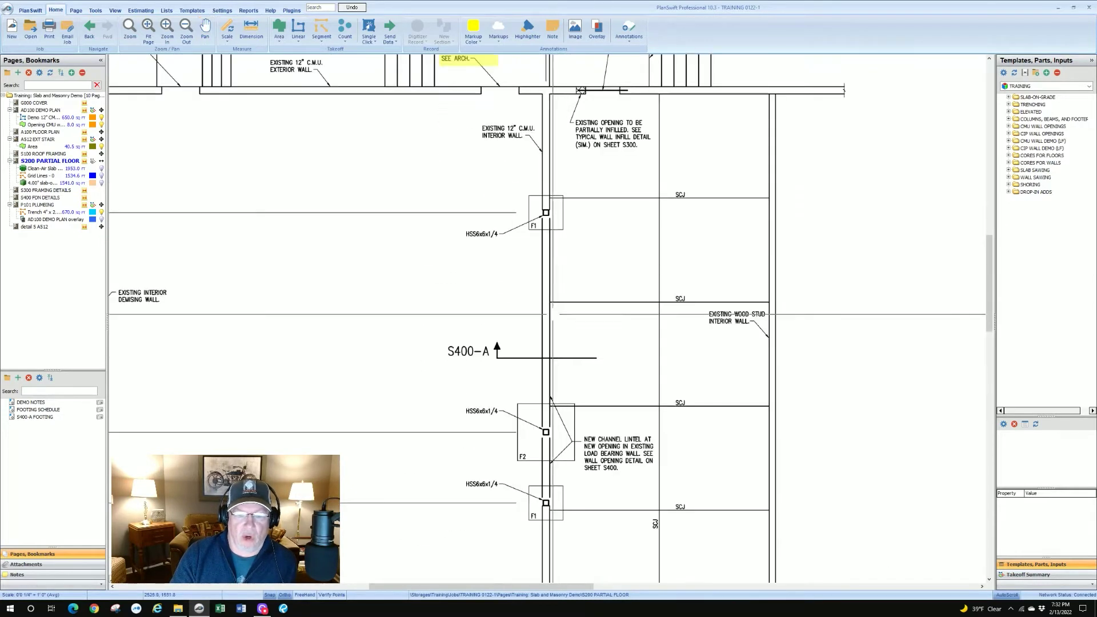
scroll(583, 320, down, 3)
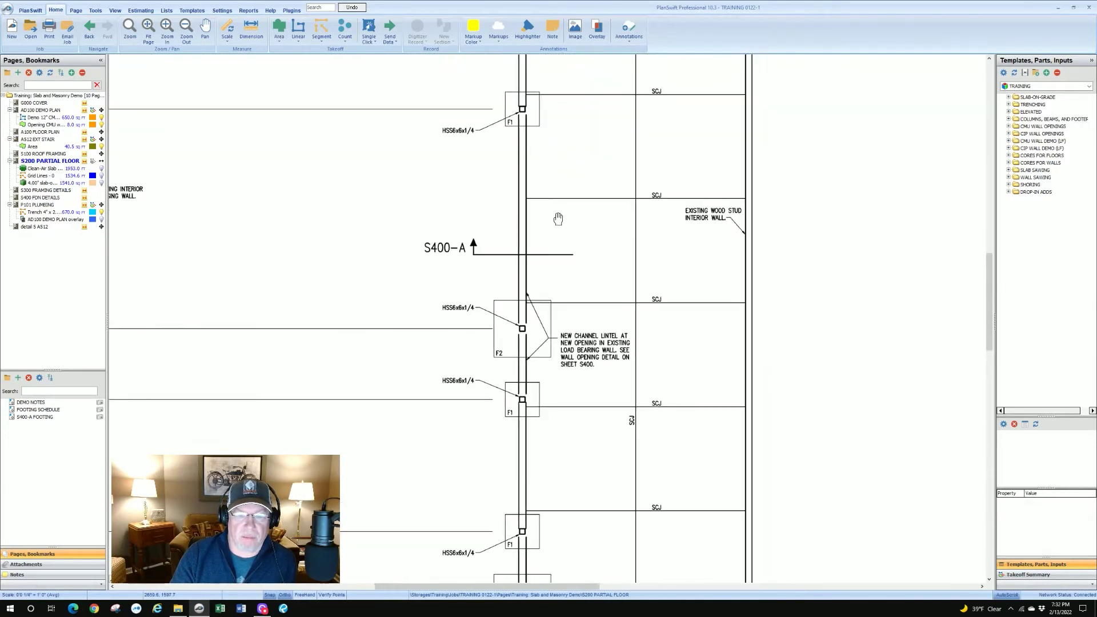
scroll(599, 269, up, 2)
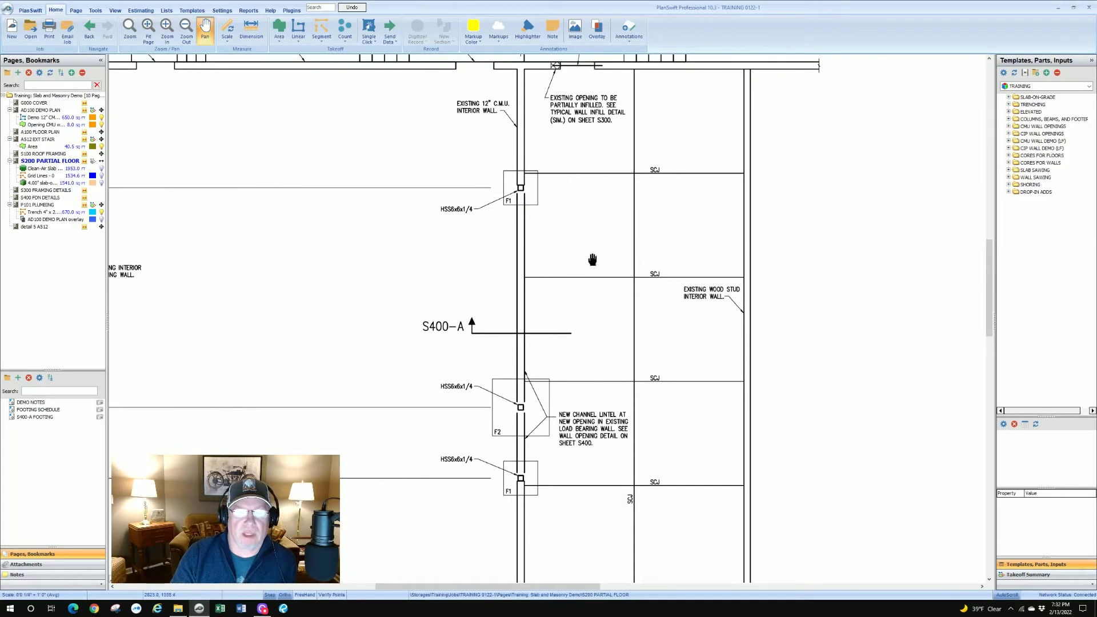
scroll(590, 273, up, 1)
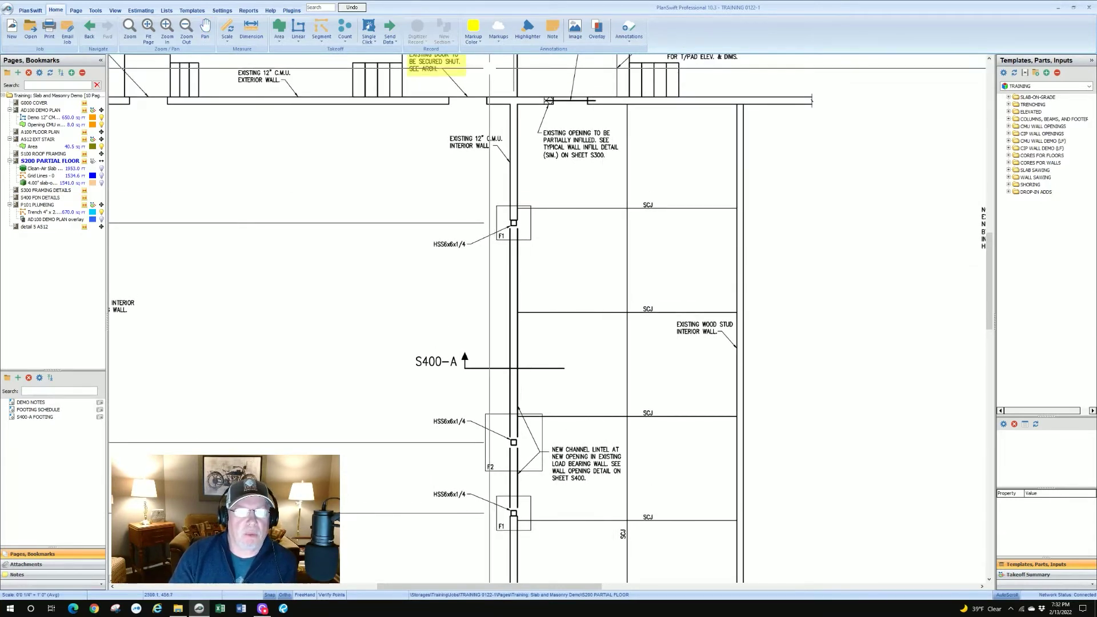
Step: Highlight the EXISTING 12" C.M.U. INTERIOR WALL note in sea green, then exit highlighting
click(474, 44)
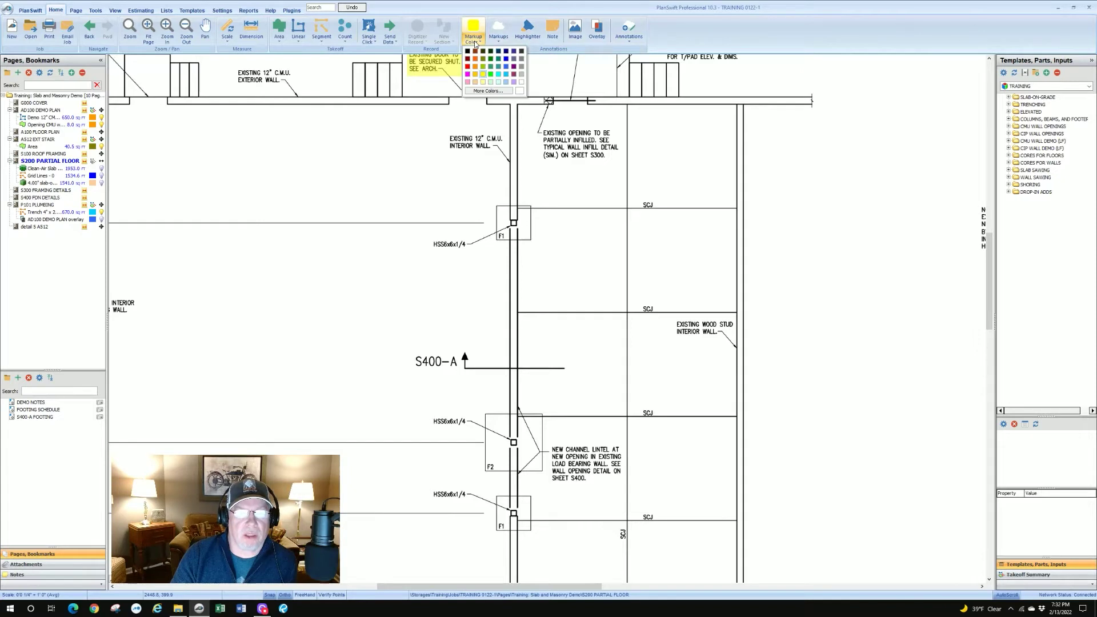
click(490, 67)
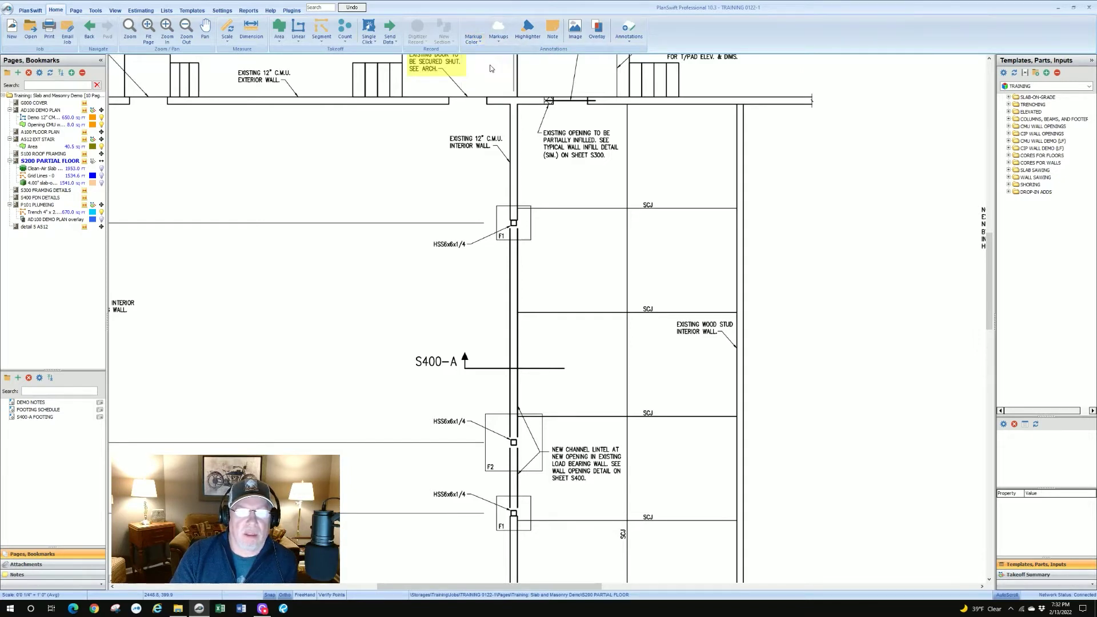
click(530, 30)
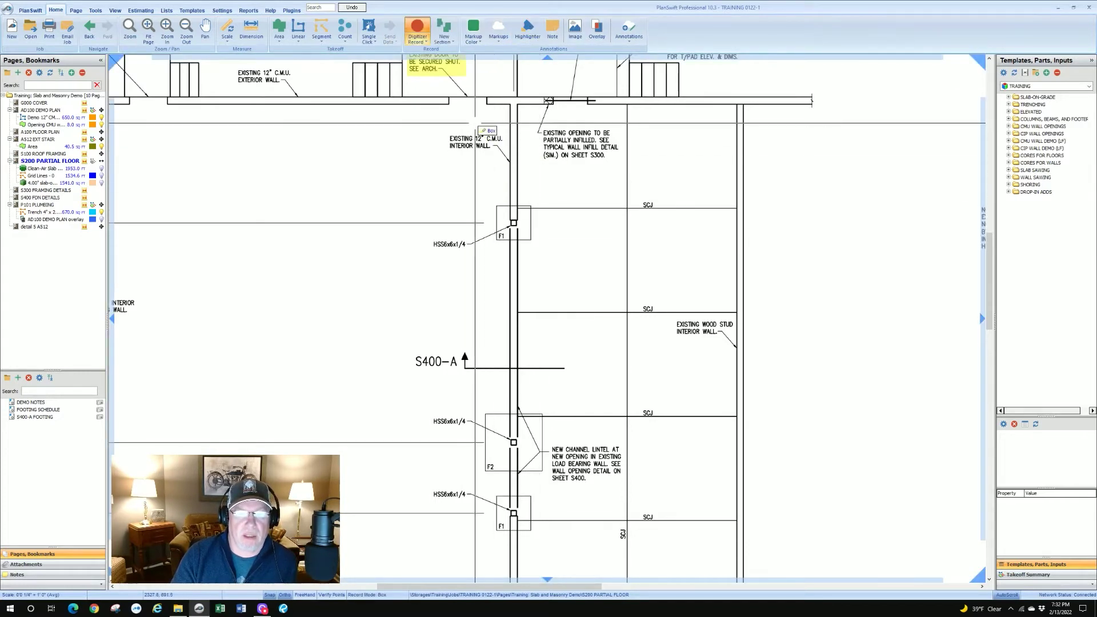
scroll(473, 121, up, 3)
drag(415, 135, 560, 187)
scroll(618, 182, down, 2)
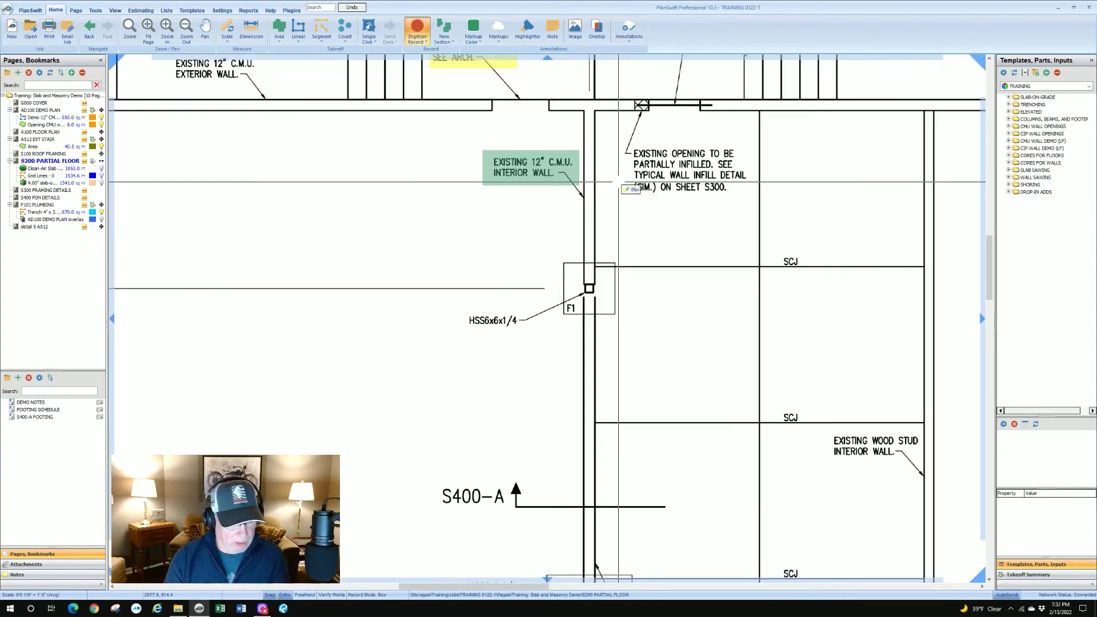
key(Escape)
Step: Pan and zoom to the top of S200 near grid line 6 and the footing schedule
scroll(571, 164, down, 3)
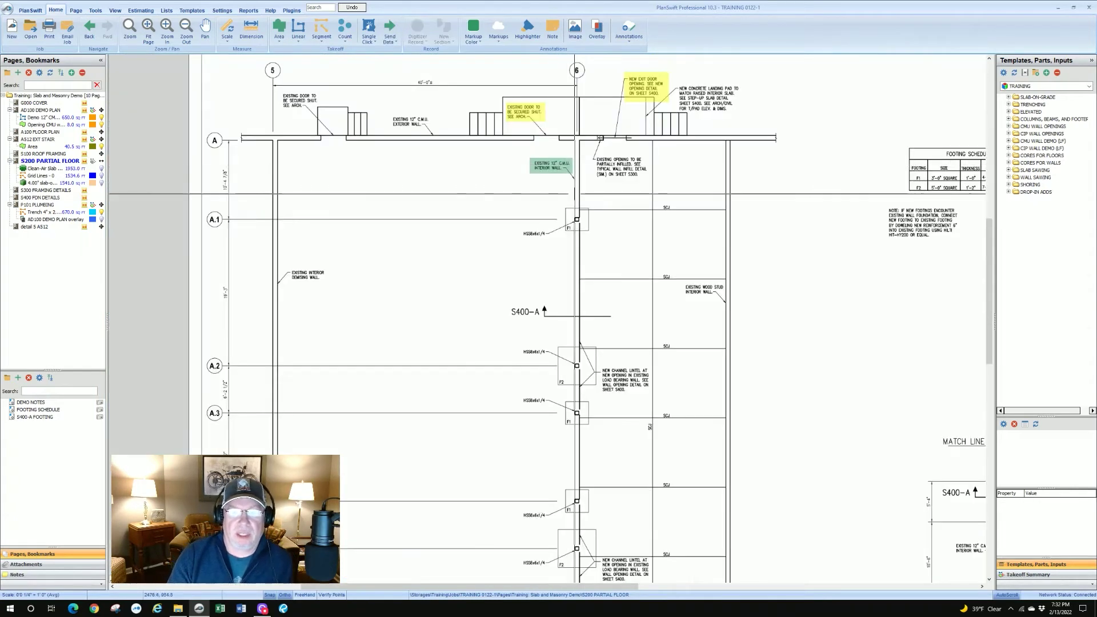
drag(628, 277, 788, 227)
scroll(789, 227, down, 2)
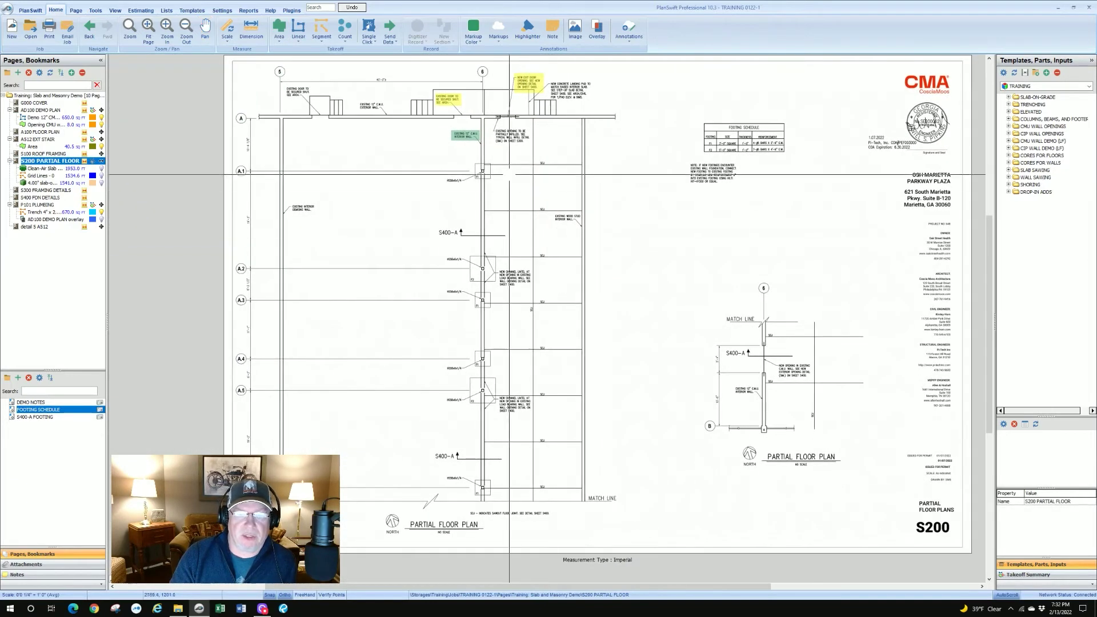
scroll(503, 165, up, 3)
scroll(559, 167, up, 1)
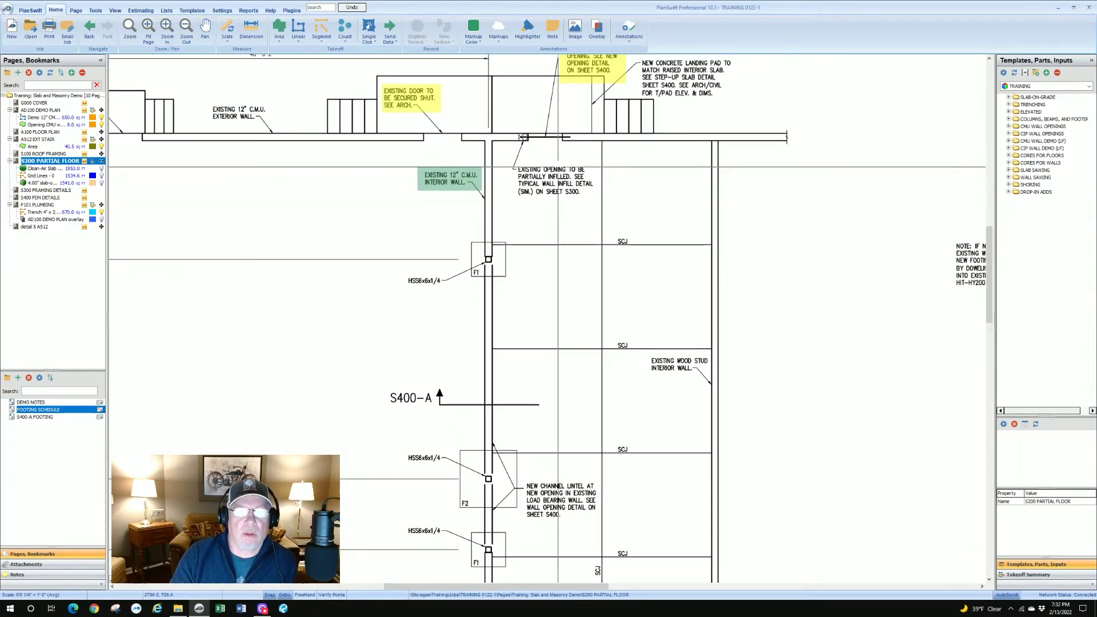
scroll(559, 166, up, 1)
scroll(587, 223, up, 1)
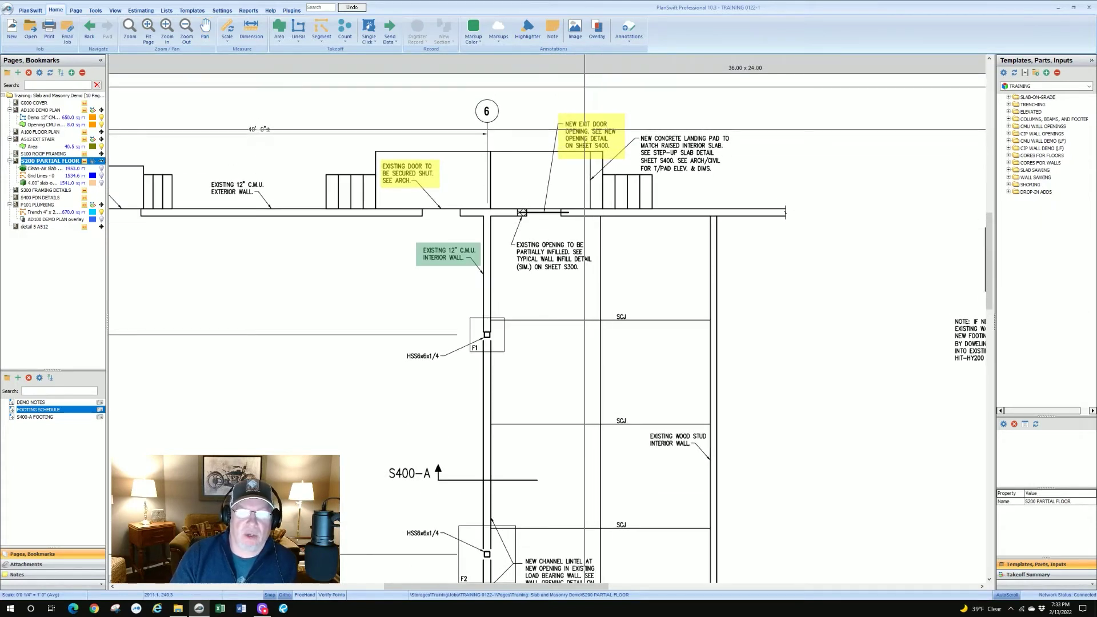
Step: Lock and then unlock the yellow exit-door highlight, and resize it from its top-left corner
right_click(584, 130)
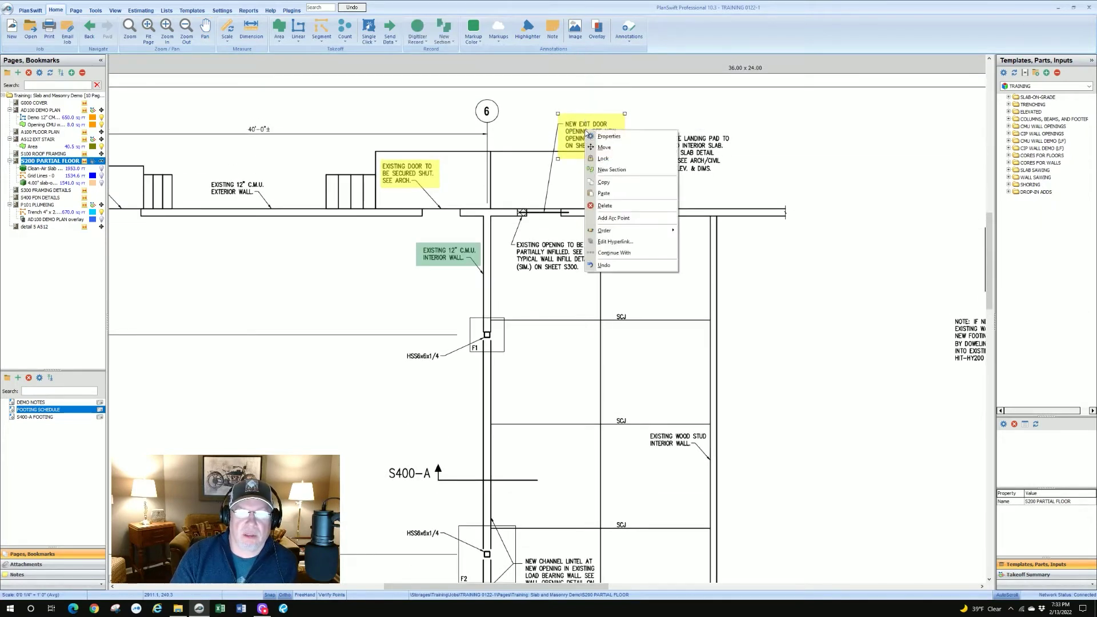
click(605, 159)
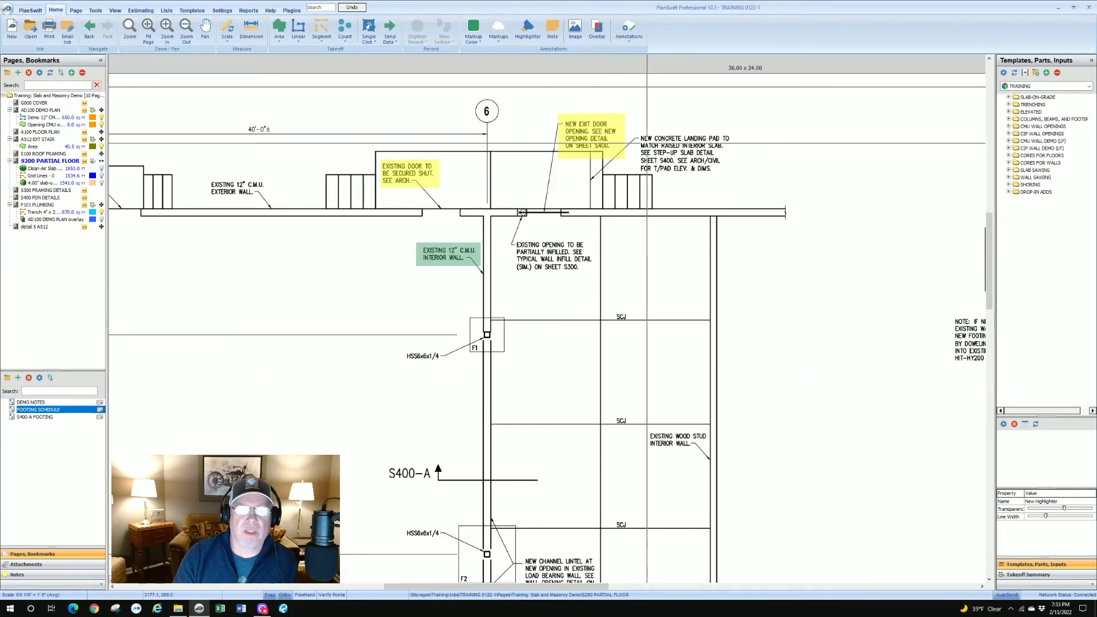
right_click(582, 132)
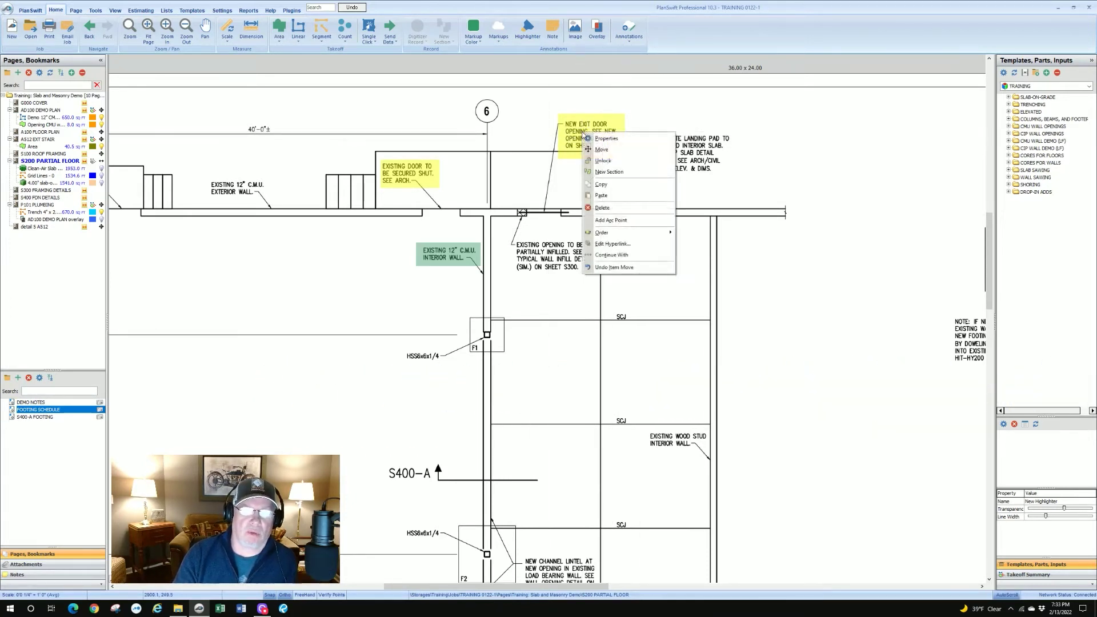
click(603, 161)
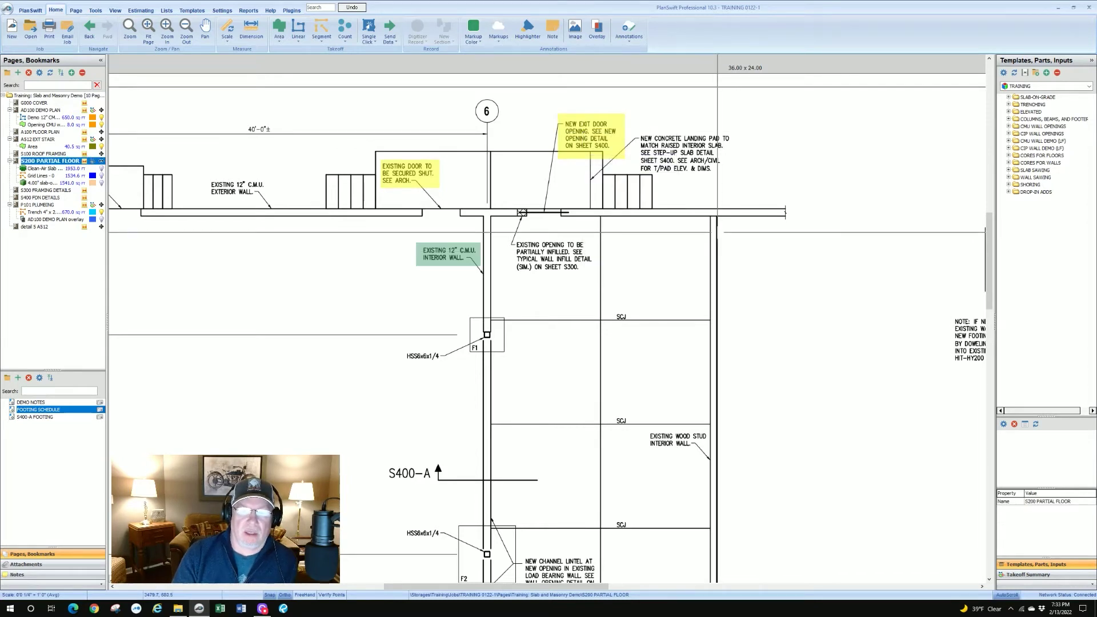
click(585, 136)
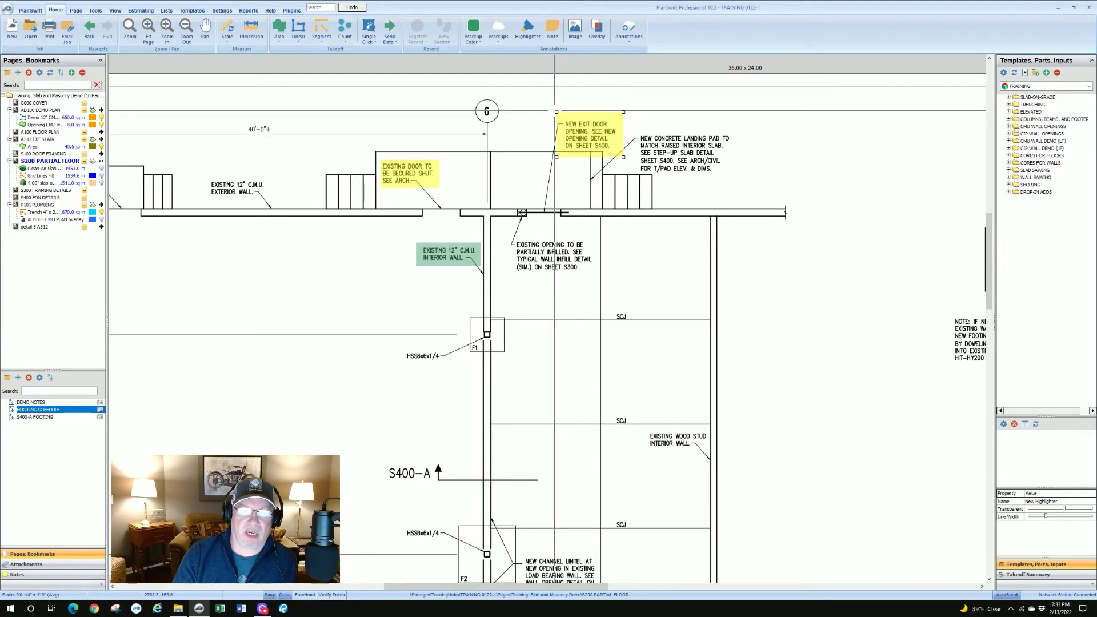
drag(556, 113, 557, 113)
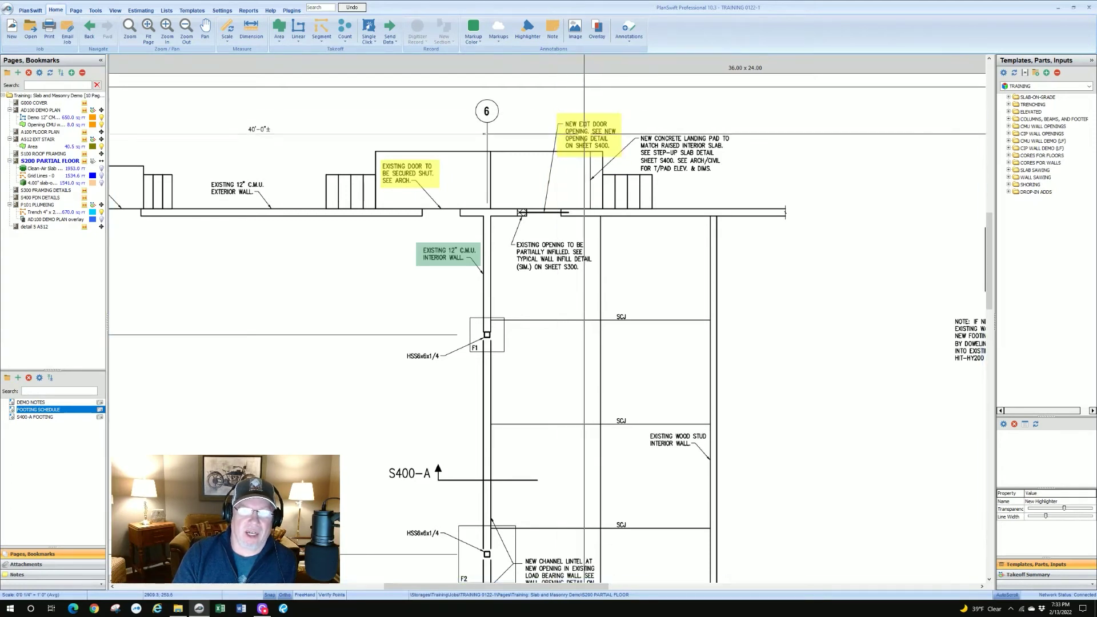
click(621, 178)
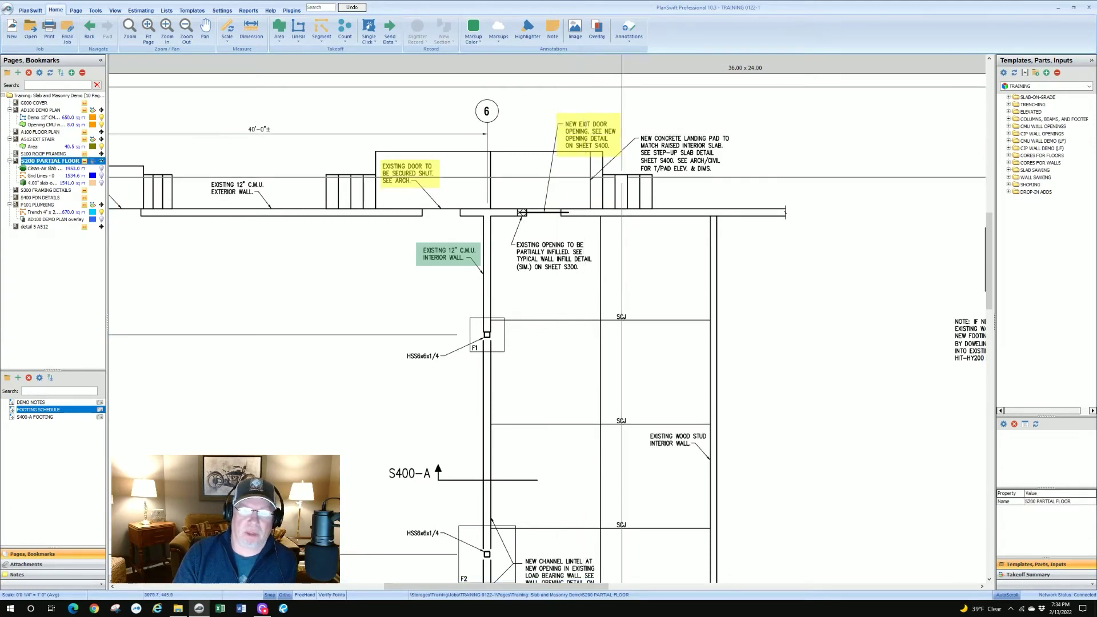
Step: Bring the yellow exit-door highlight to the front with Order > Bring To Front
click(587, 134)
right_click(587, 135)
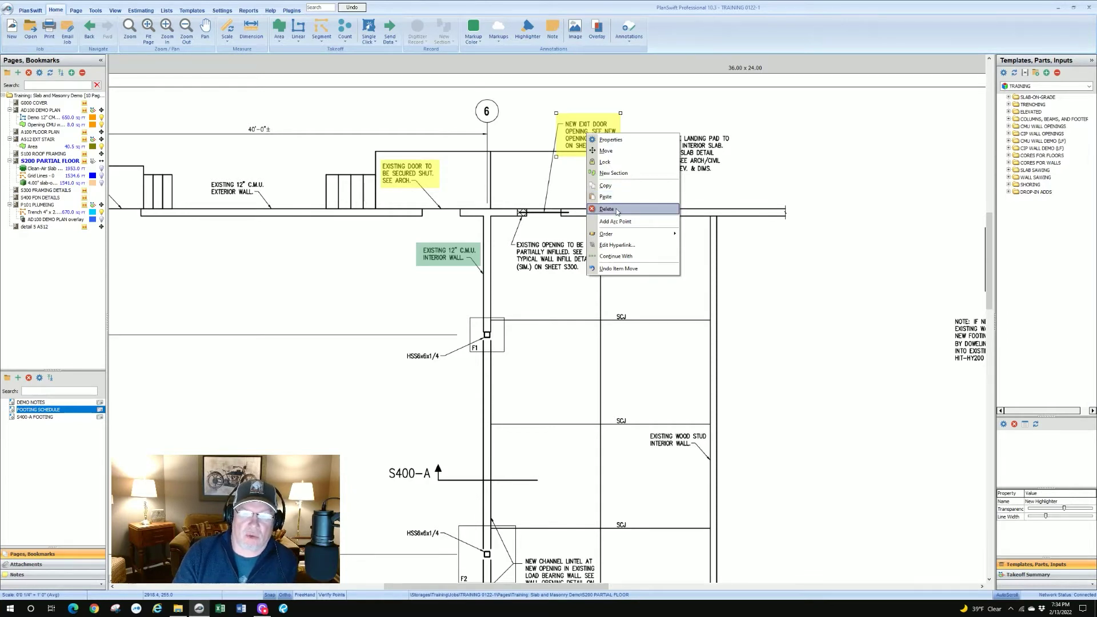
mouse_move(622, 237)
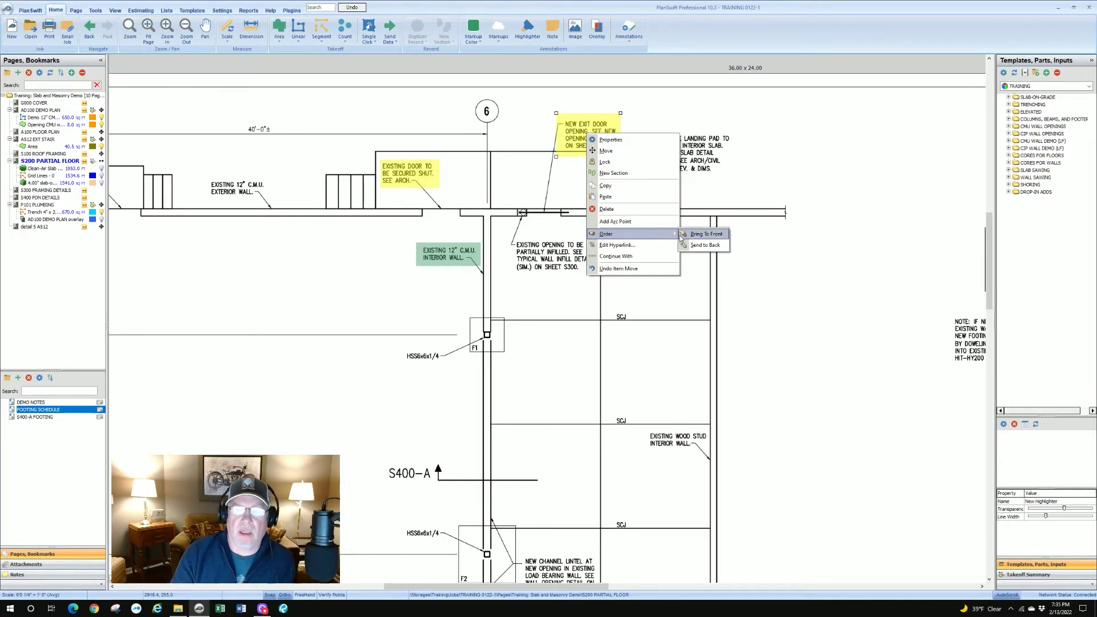
click(705, 234)
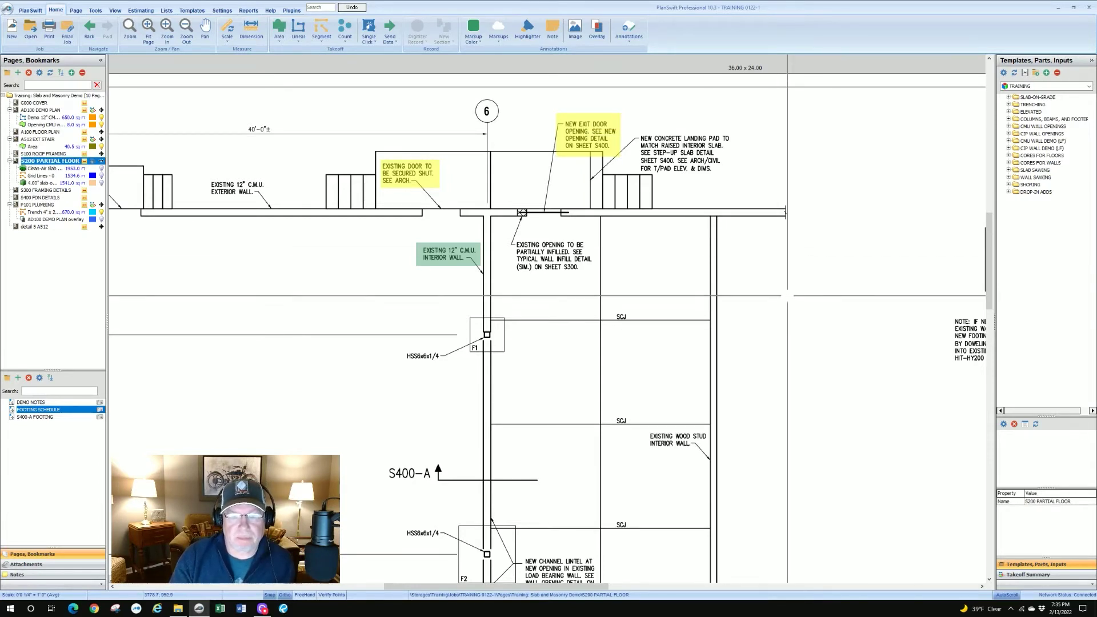
Step: Zoom out to grid lines 5–6 and the footing schedule, then start highlighting with Ctrl+R
scroll(775, 298, down, 3)
scroll(697, 322, up, 1)
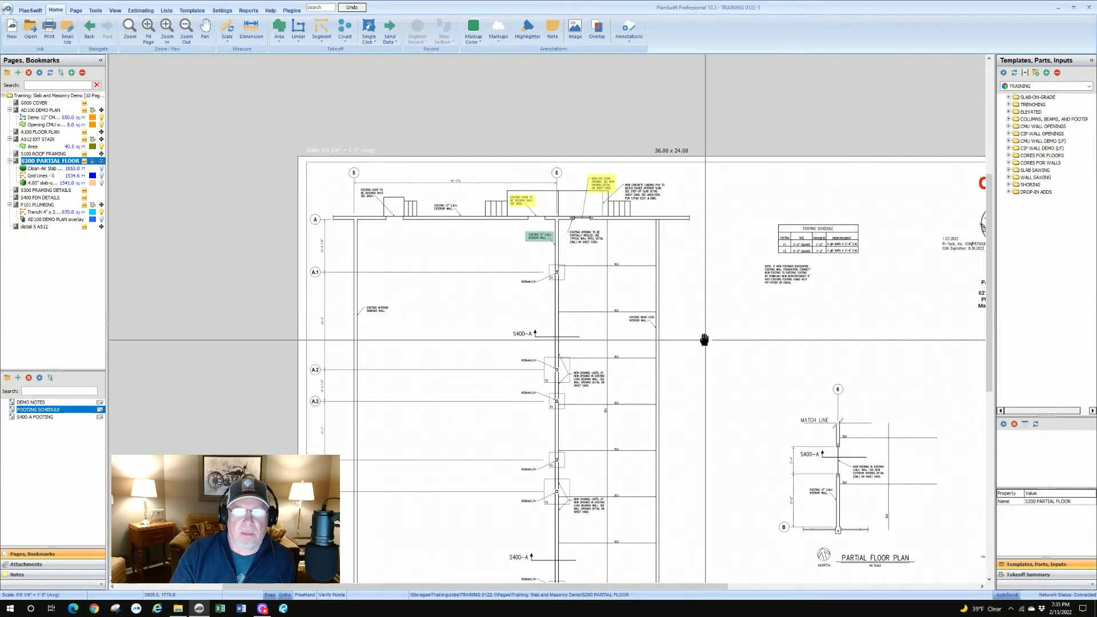
drag(703, 335, 684, 297)
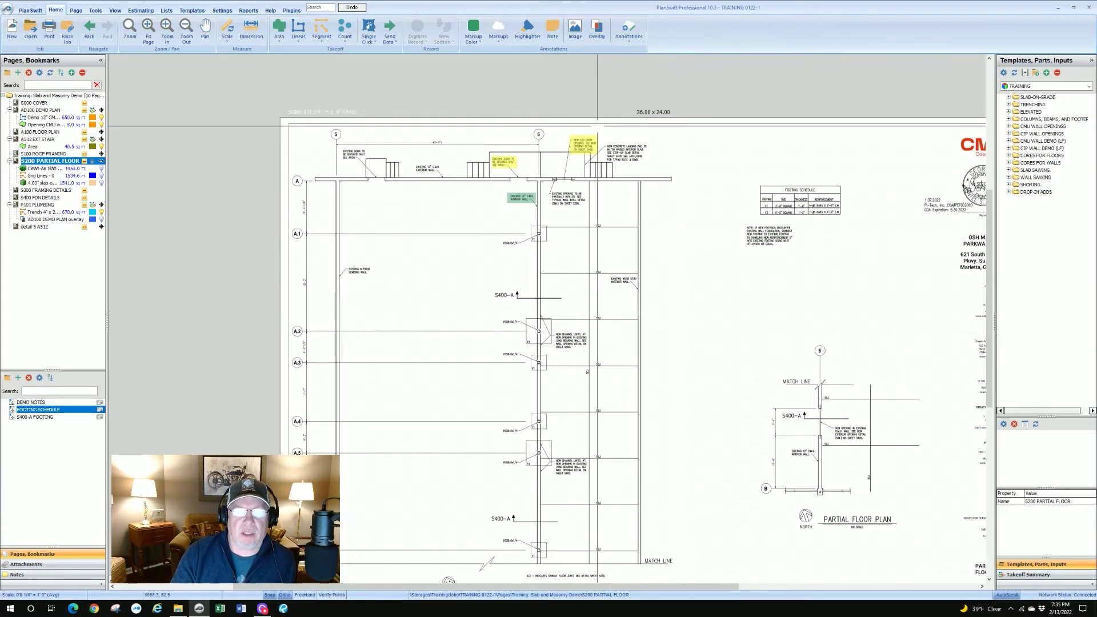
scroll(588, 149, up, 2)
click(588, 149)
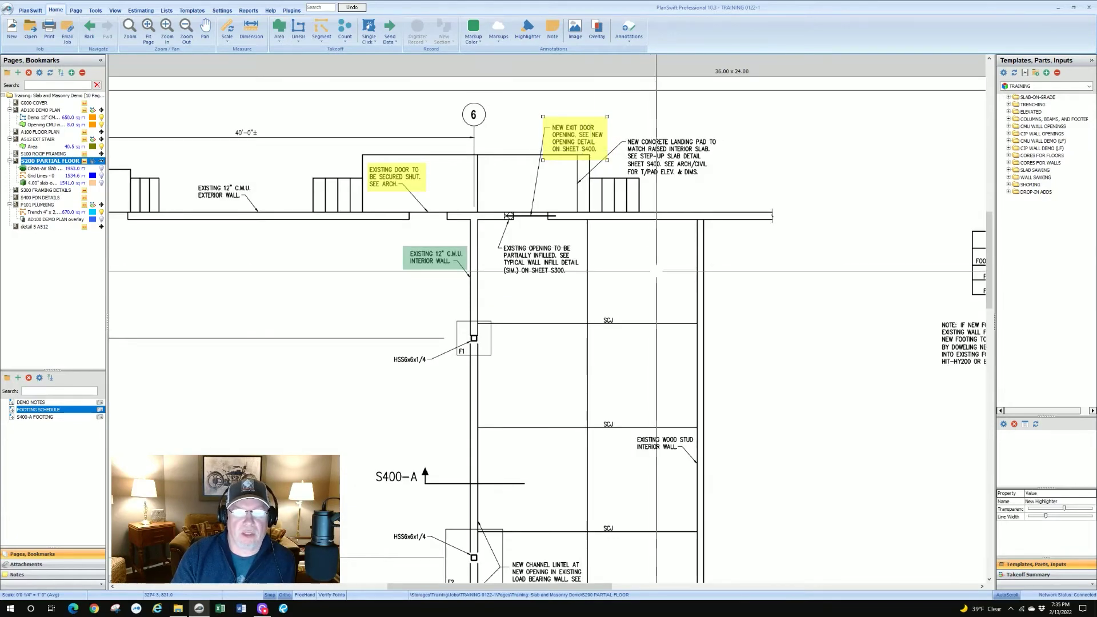
scroll(656, 271, down, 1)
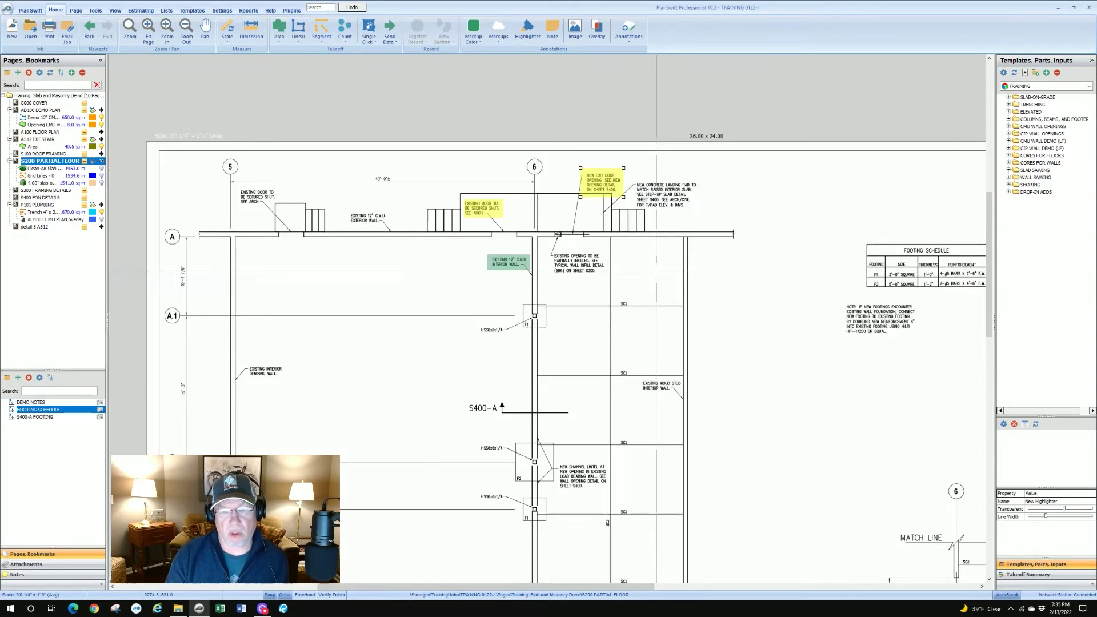
click(638, 301)
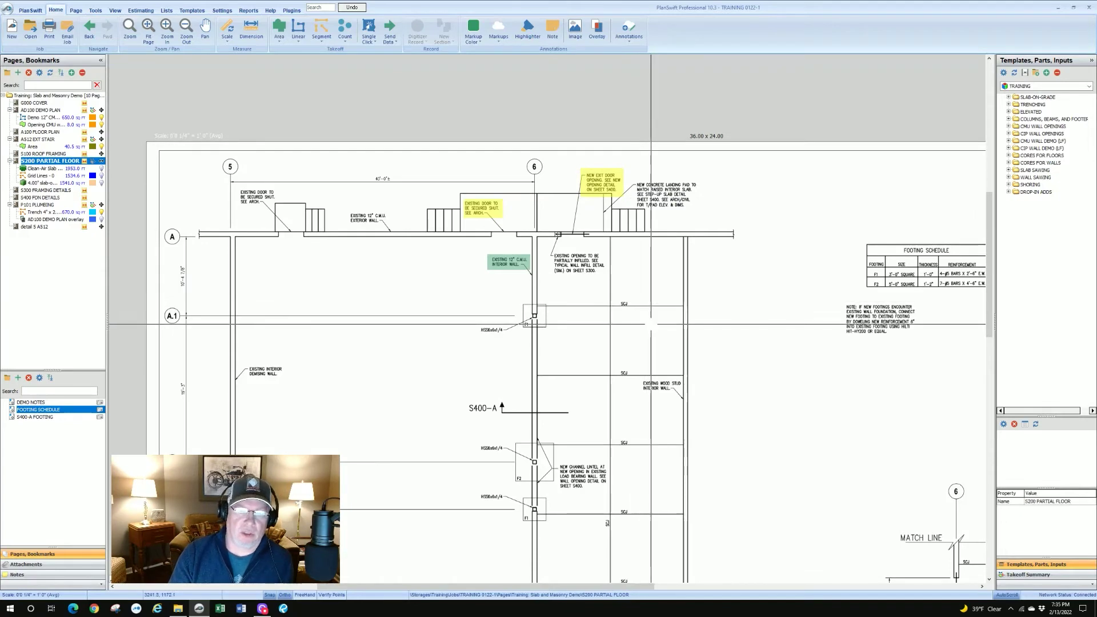
drag(650, 325, 636, 272)
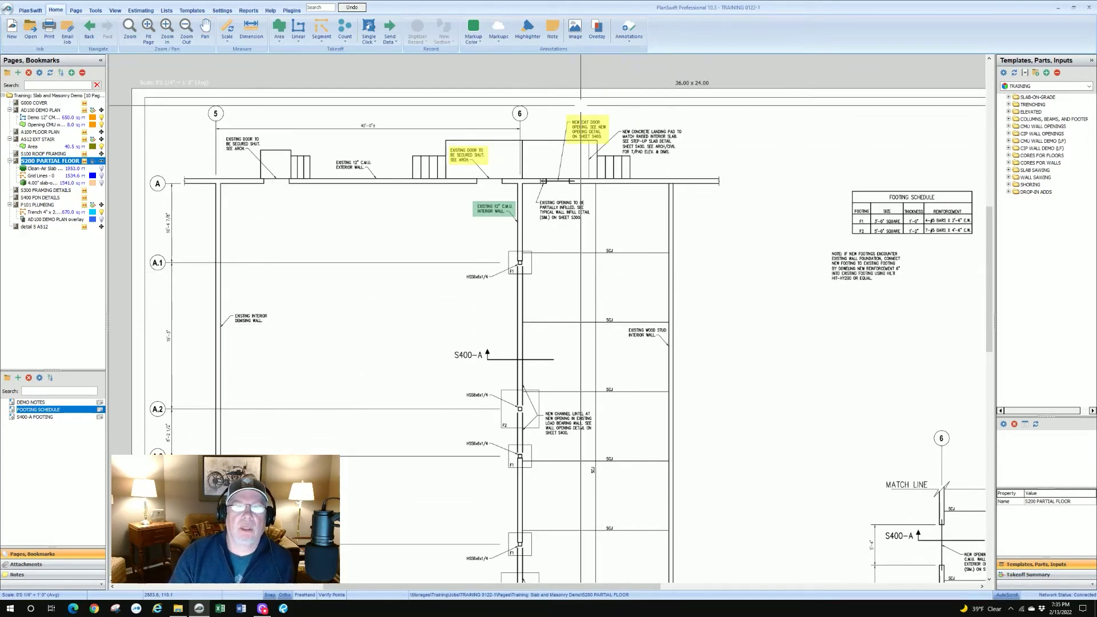
key(ctrl+r)
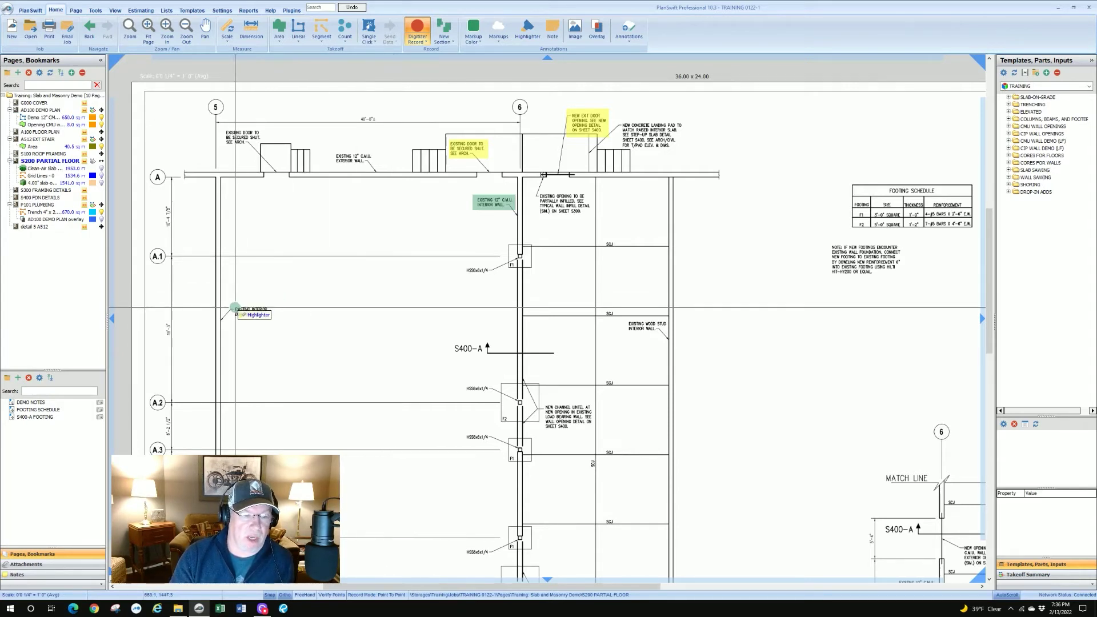
Step: Draw point-to-point highlights on the demising wall note, S400-A label and HSS beam line
drag(242, 307, 288, 308)
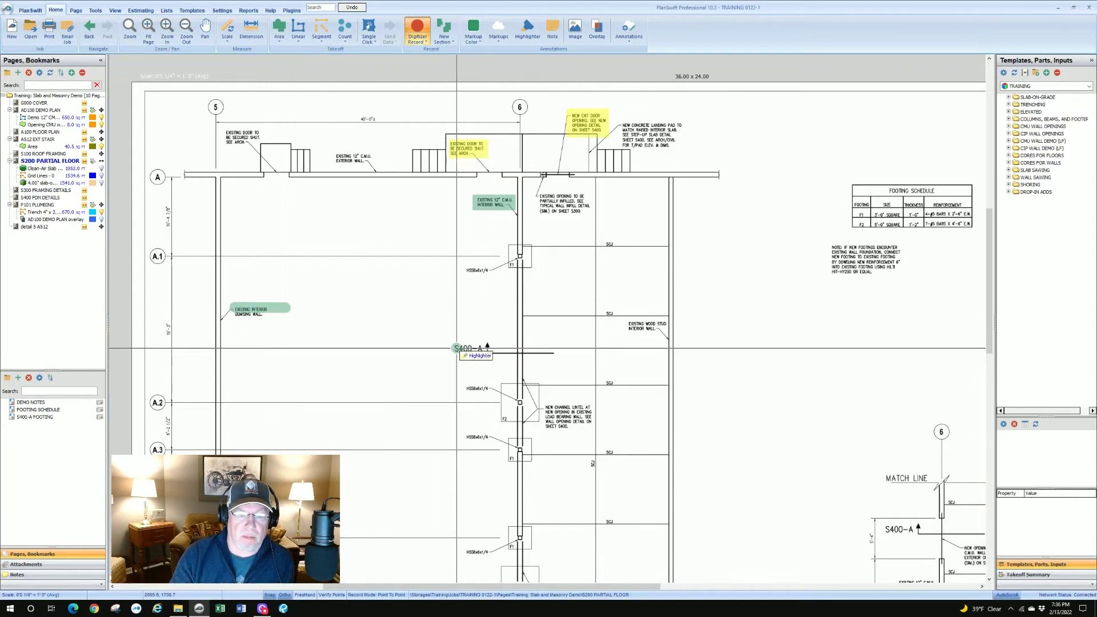
drag(454, 347, 544, 349)
drag(393, 423, 545, 427)
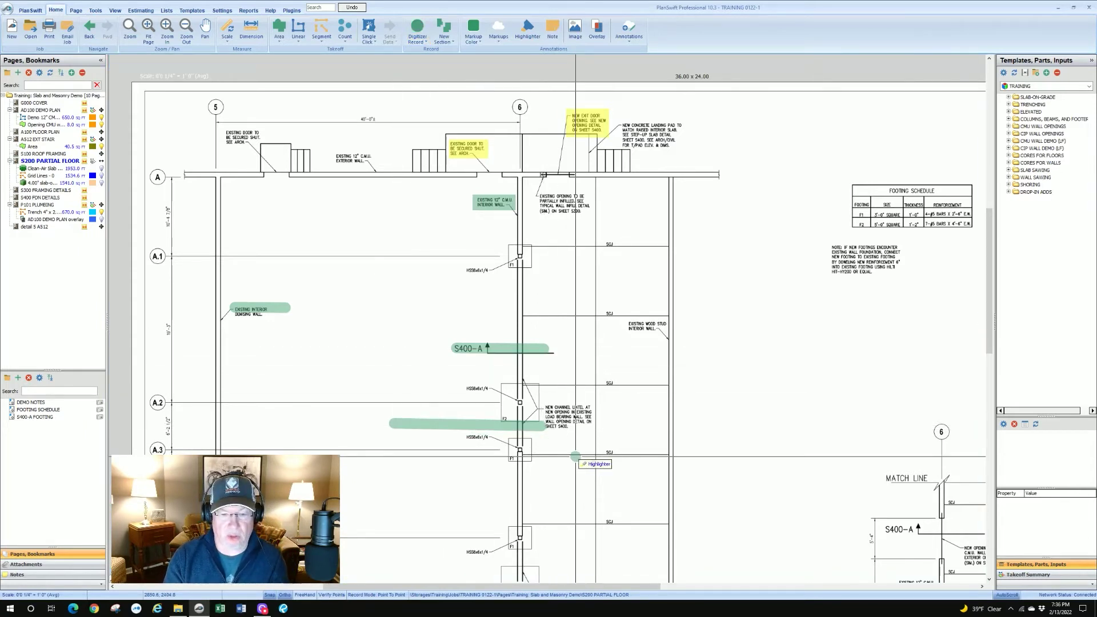
key(Escape)
Step: Move the S400-A highlight up near beam A.1 and the beam highlight onto the S400-A line
click(509, 349)
drag(509, 348, 519, 279)
click(474, 423)
drag(473, 424, 475, 351)
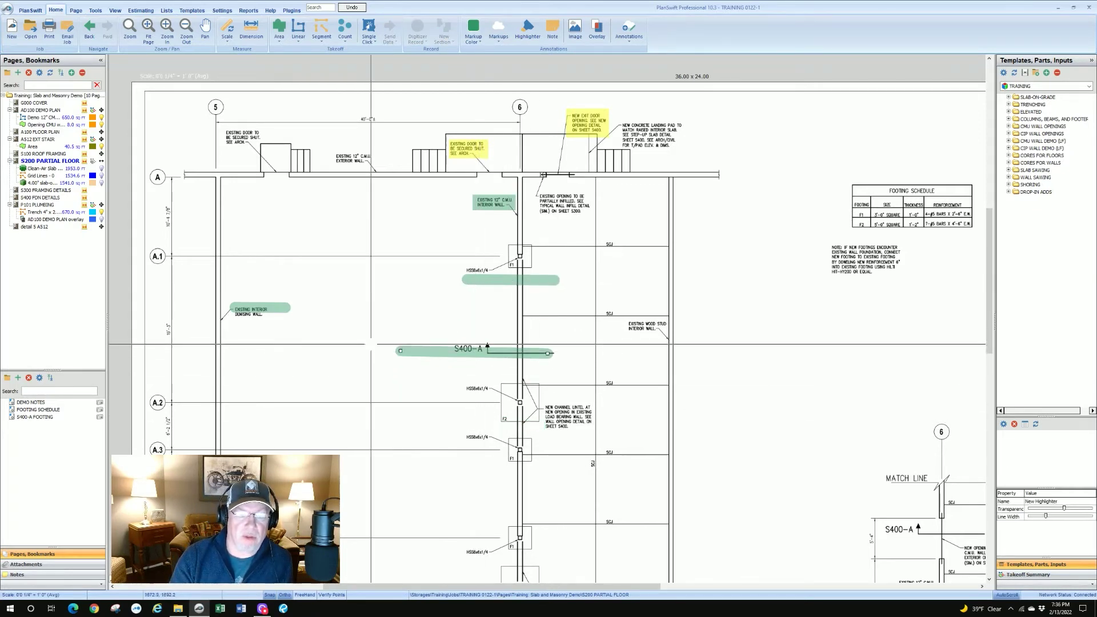
Step: Delete the three new highlights and rearm the highlighter in Box record mode
click(239, 306)
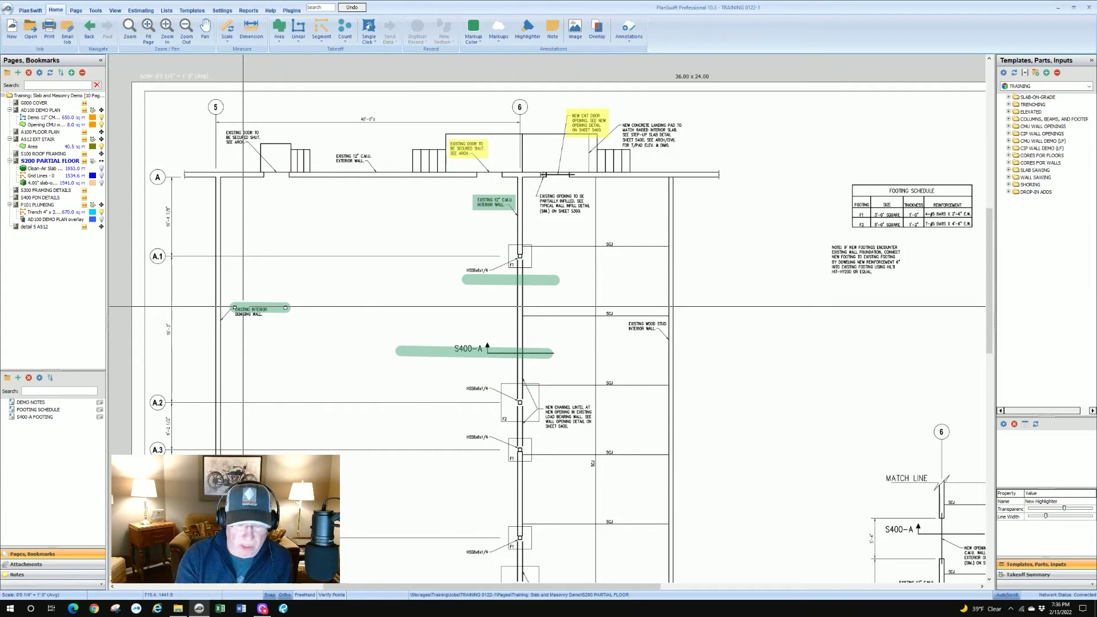
key(Delete)
mouse_move(374, 247)
mouse_down()
mouse_move(605, 385)
mouse_move(660, 402)
mouse_up()
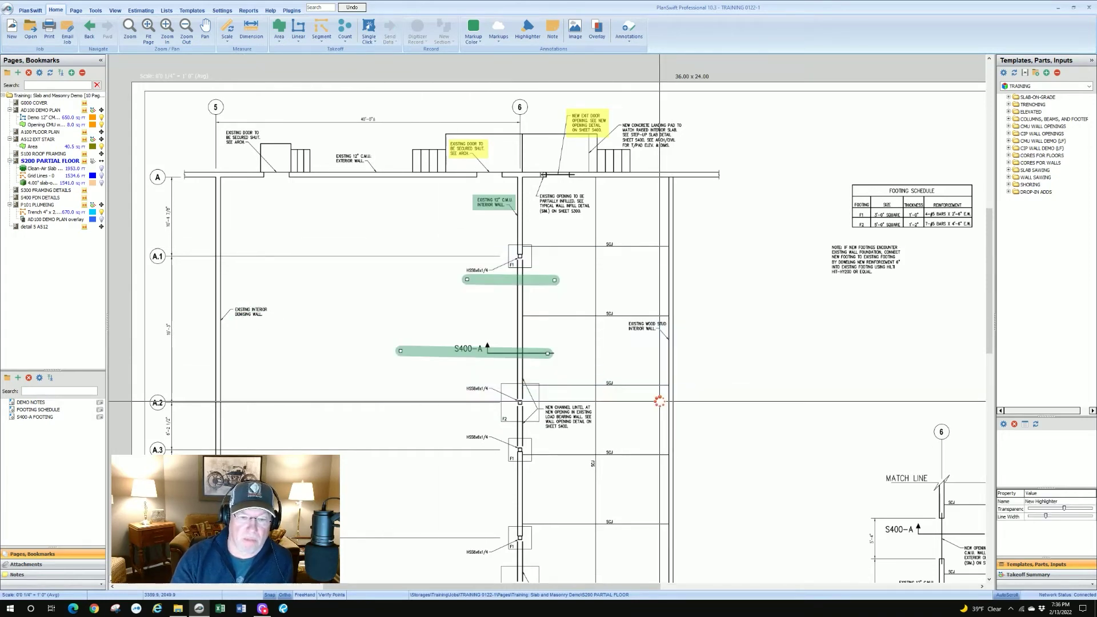
key(Delete)
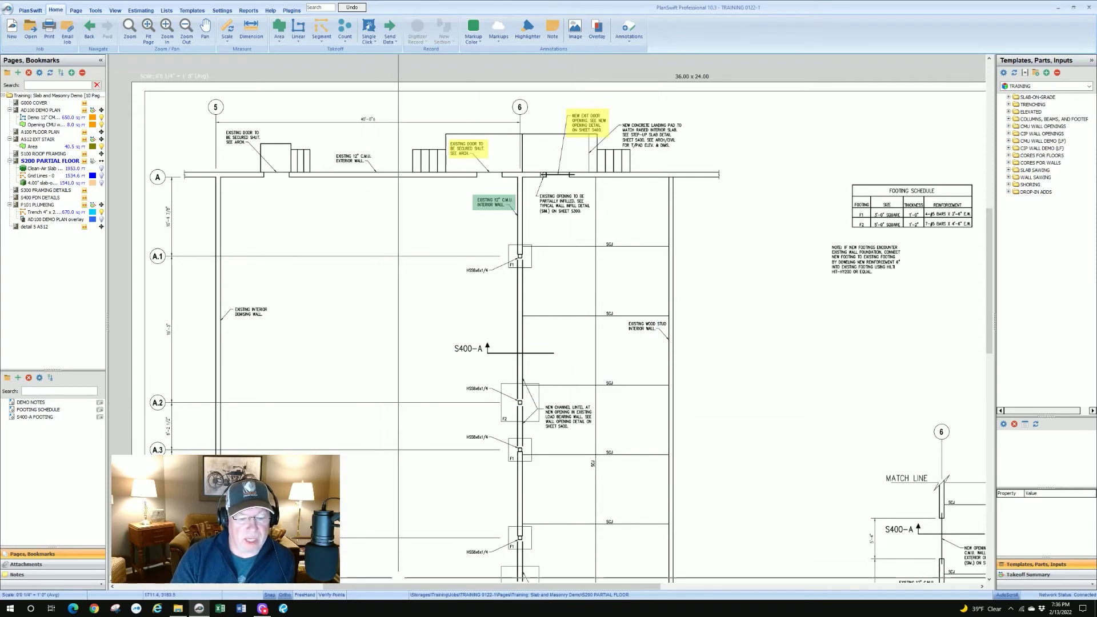
click(528, 28)
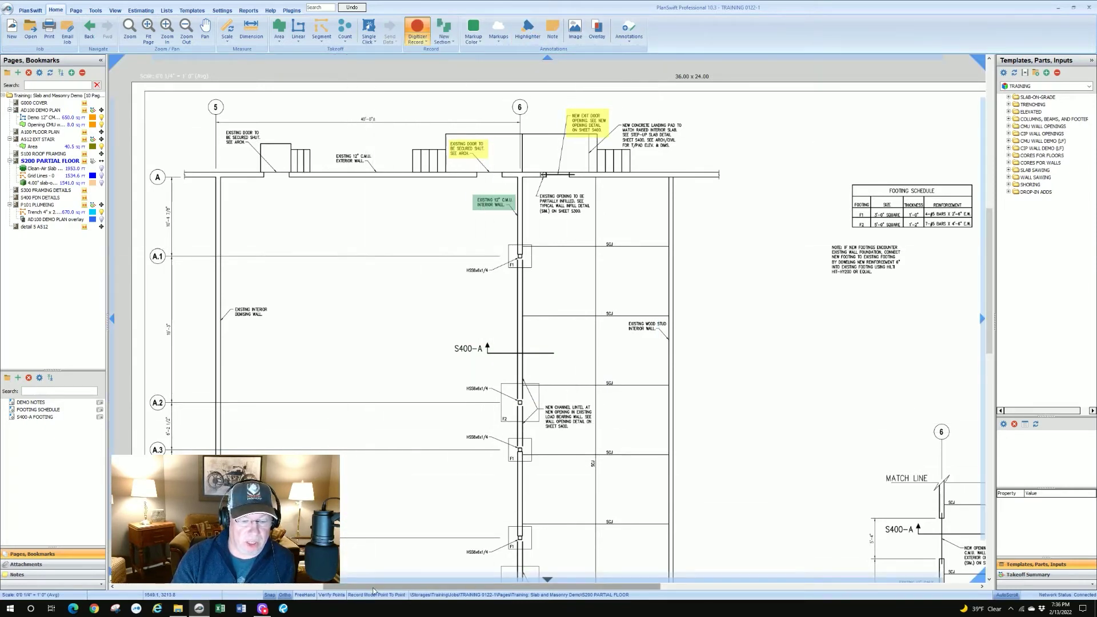
click(375, 597)
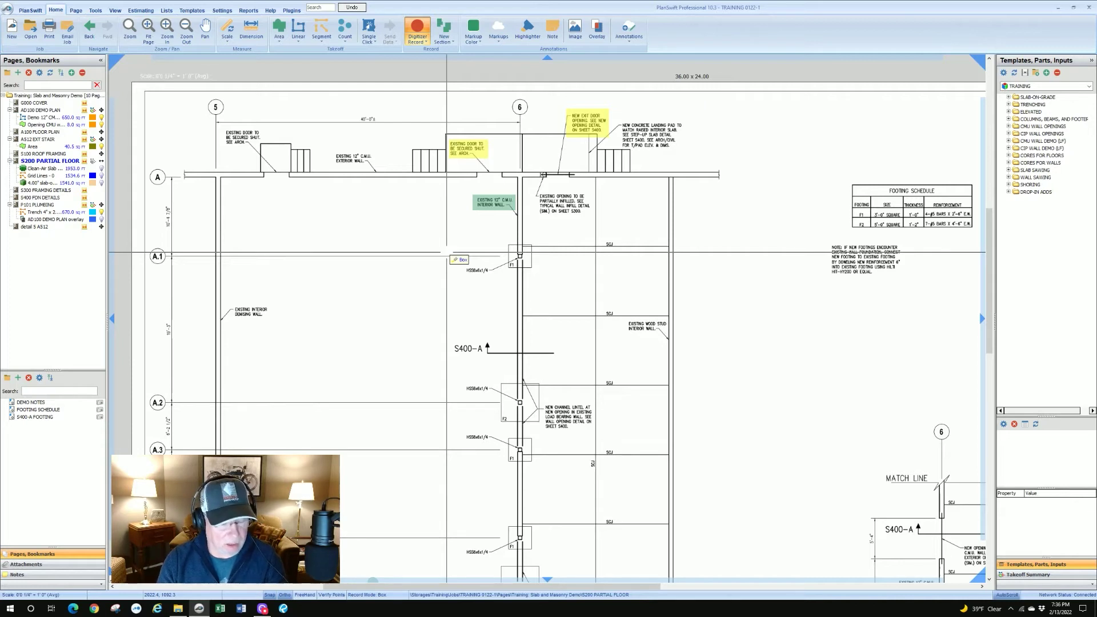
Step: Cancel highlighting, pan across the plan, and open the Markups list of arrow, box and pen types
key(Escape)
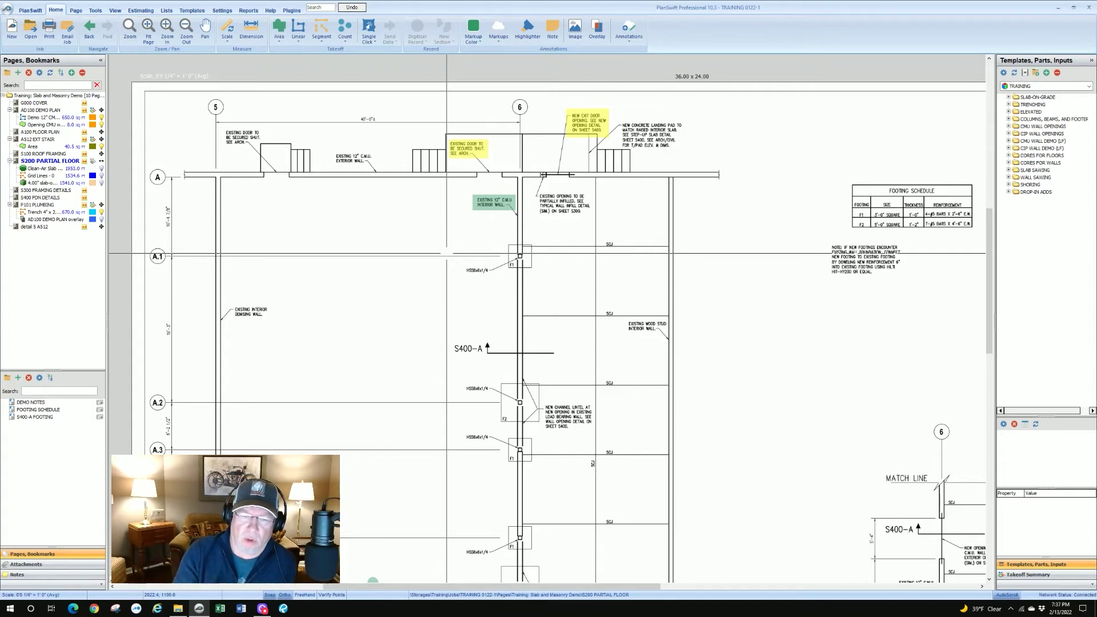
scroll(530, 250, down, 3)
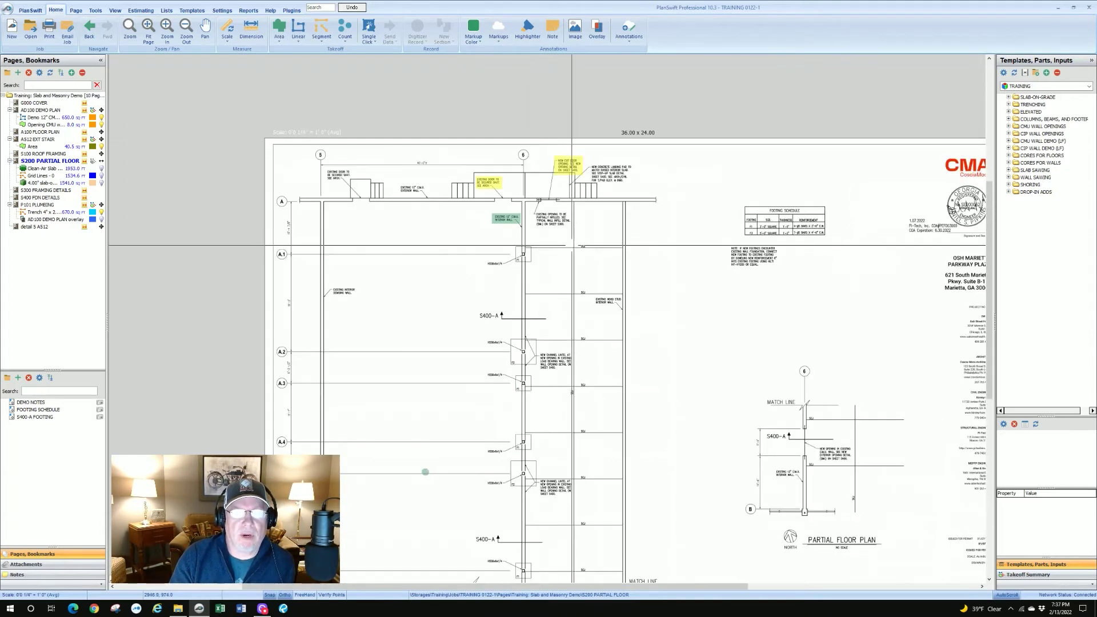
scroll(575, 250, up, 4)
drag(635, 244, 552, 267)
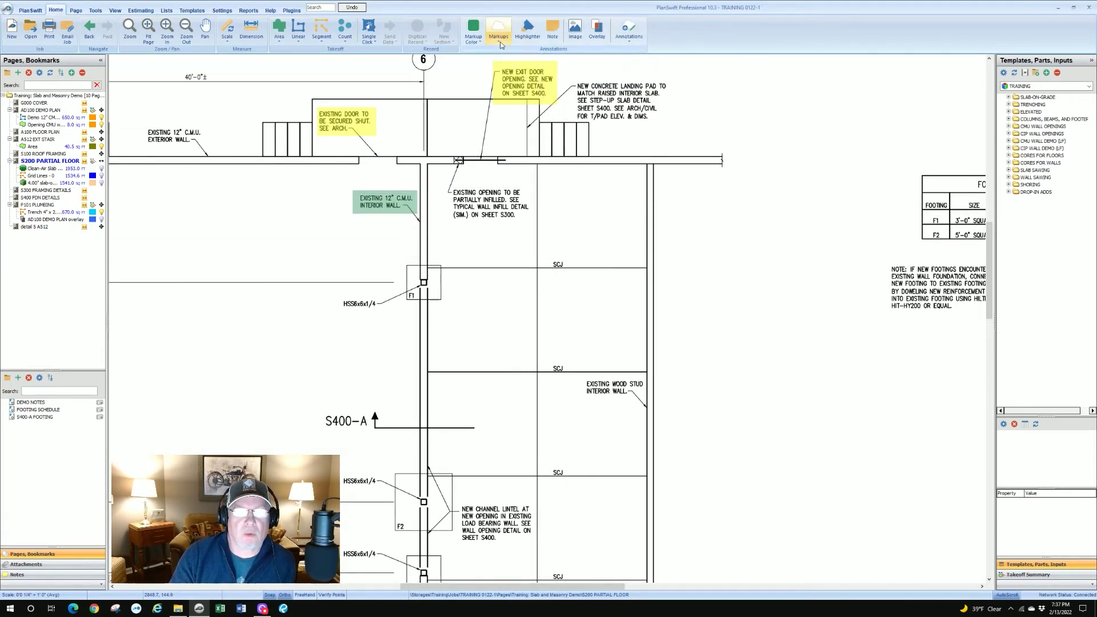
click(526, 28)
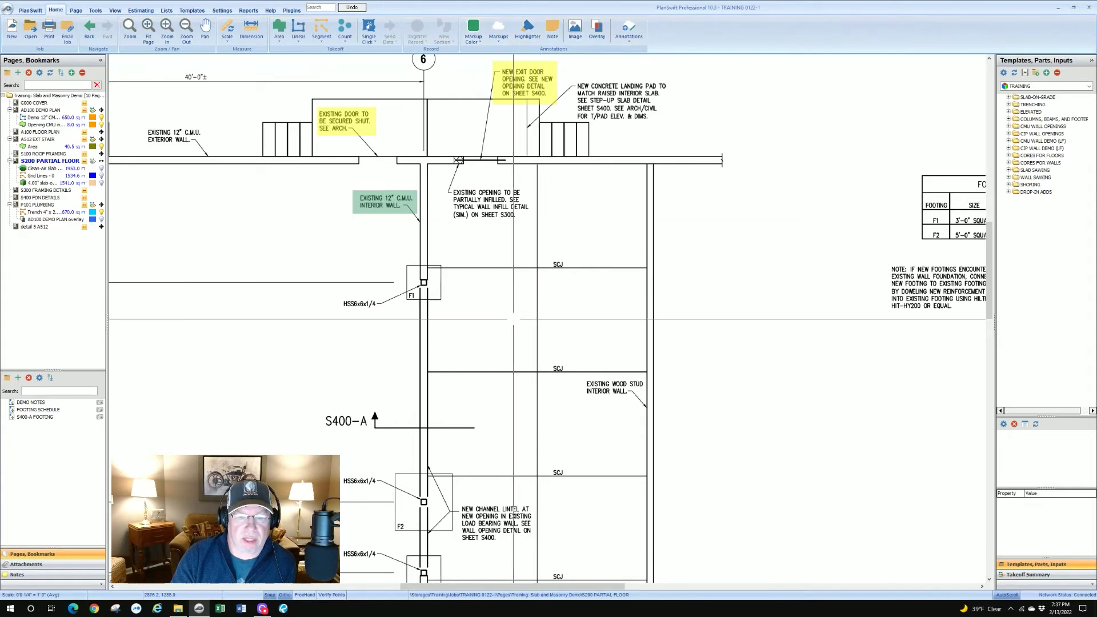
scroll(535, 309, down, 2)
key(Escape)
drag(535, 309, 496, 298)
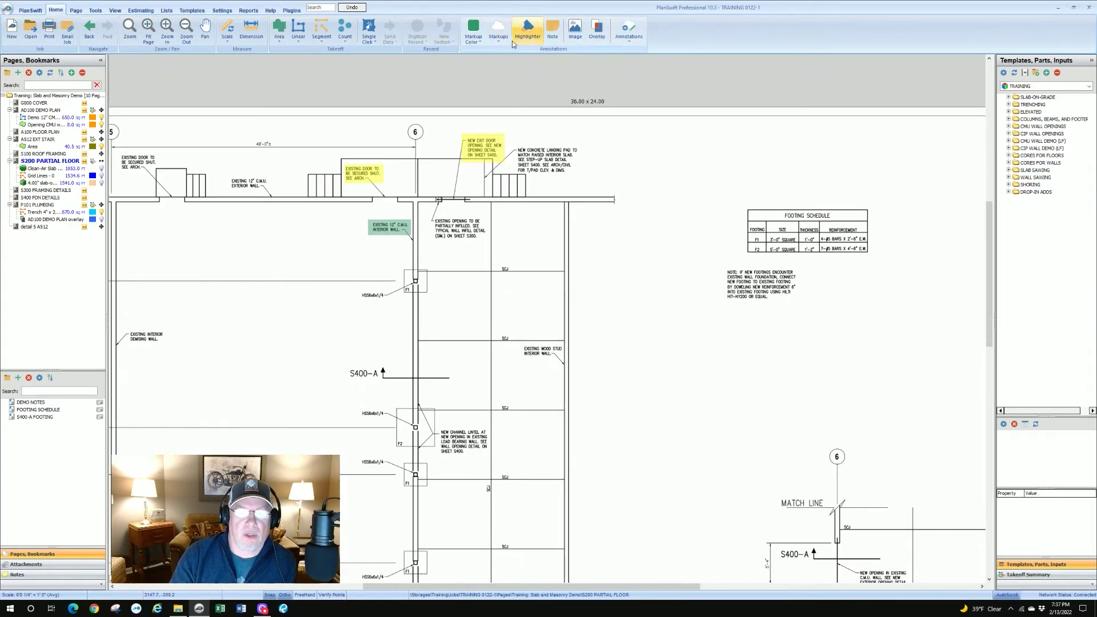
click(499, 42)
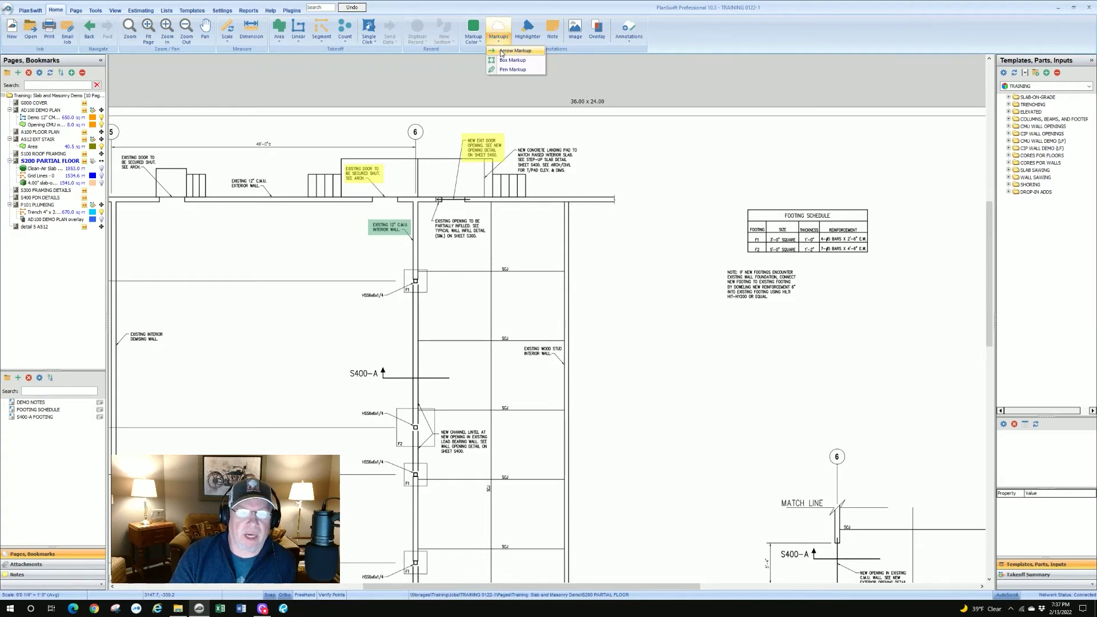
Step: Draw an arrow markup pointing down-right with its head at the F1 column box
click(502, 51)
scroll(397, 267, up, 5)
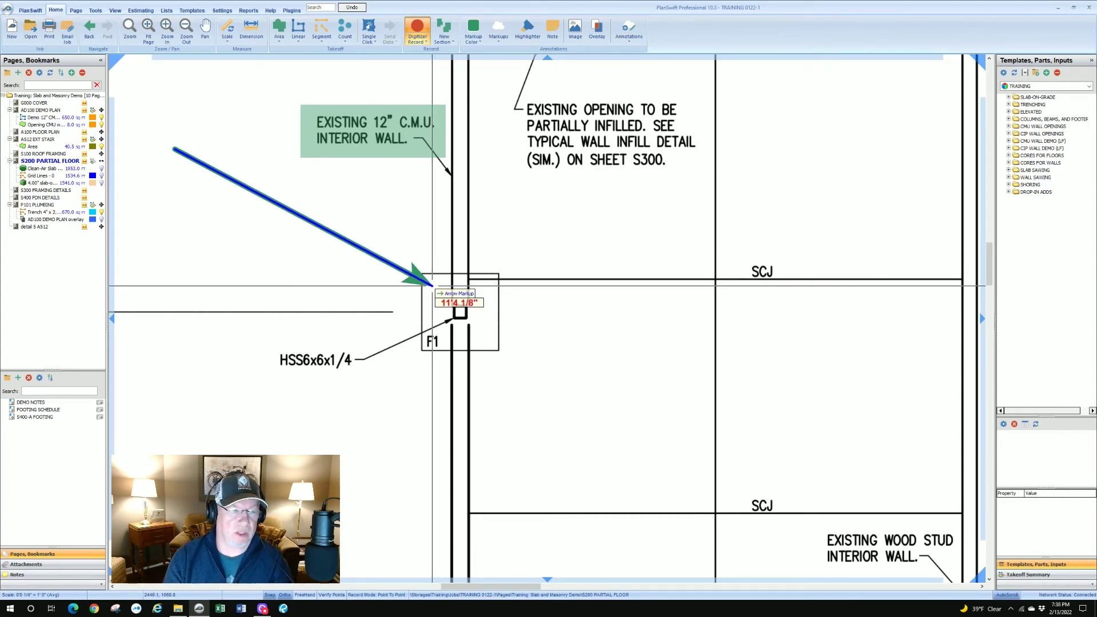
click(432, 285)
scroll(417, 219, down, 2)
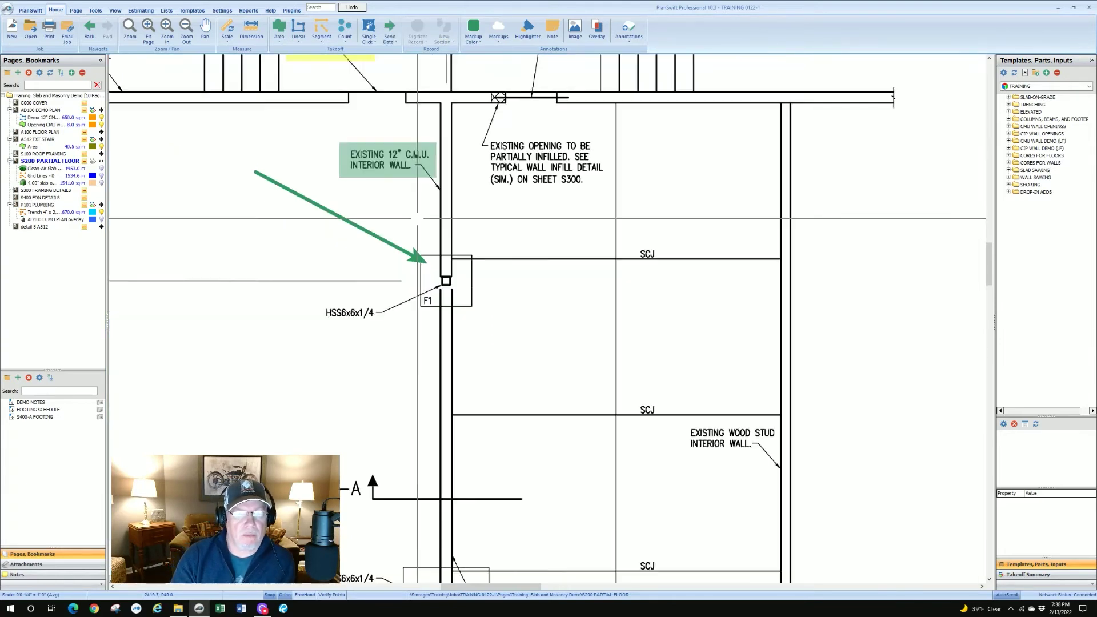
scroll(417, 218, down, 2)
scroll(366, 205, up, 4)
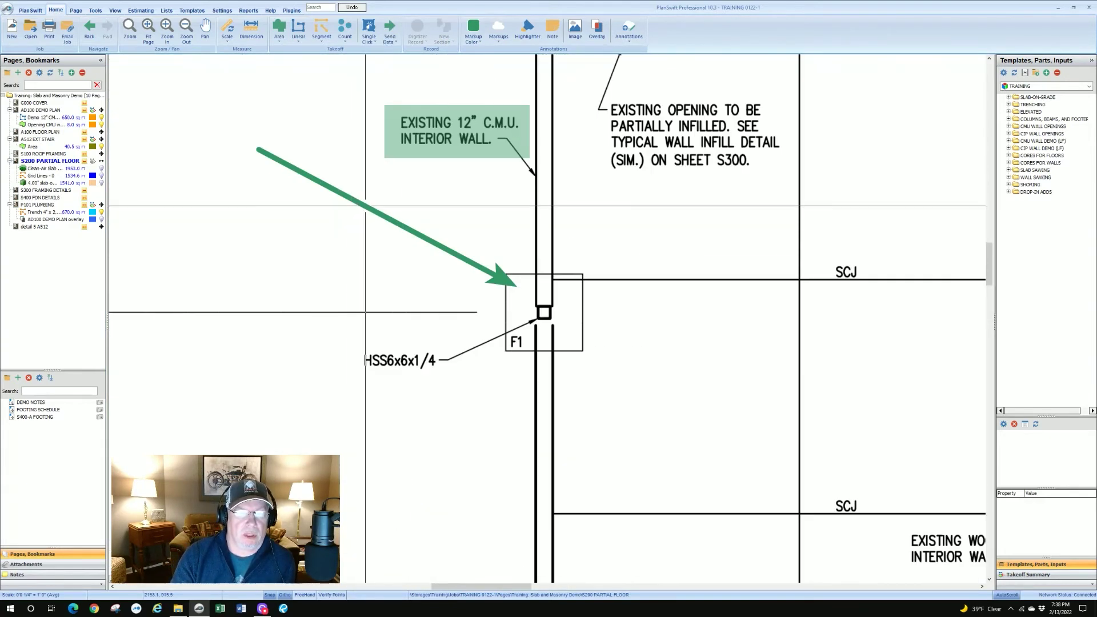
Step: Select the new green arrow and change its markup colour to Blue
click(364, 205)
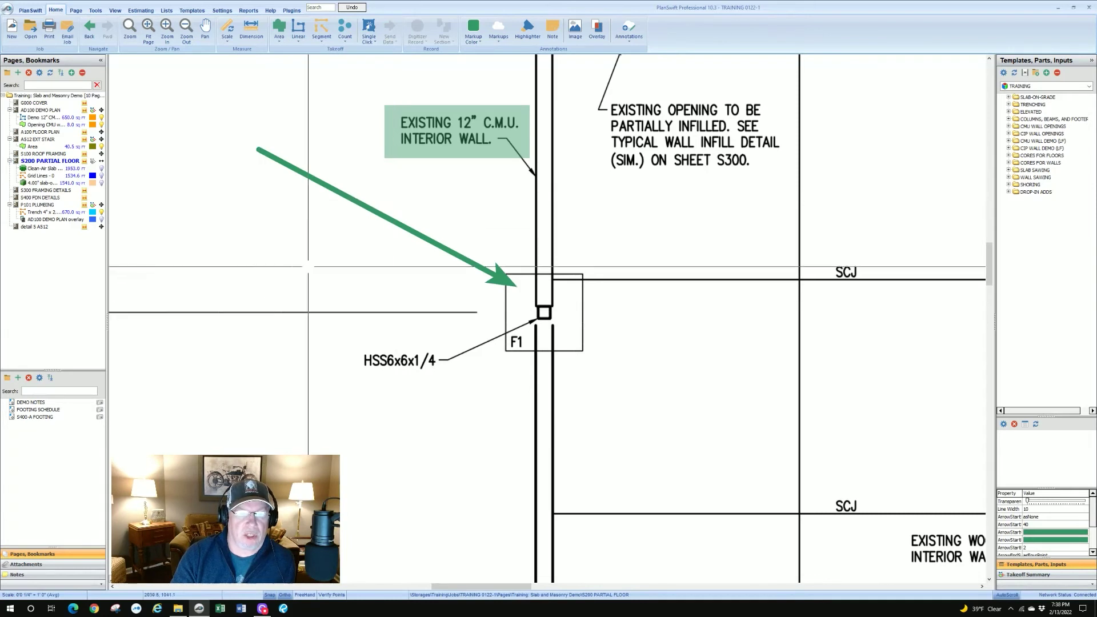
click(357, 200)
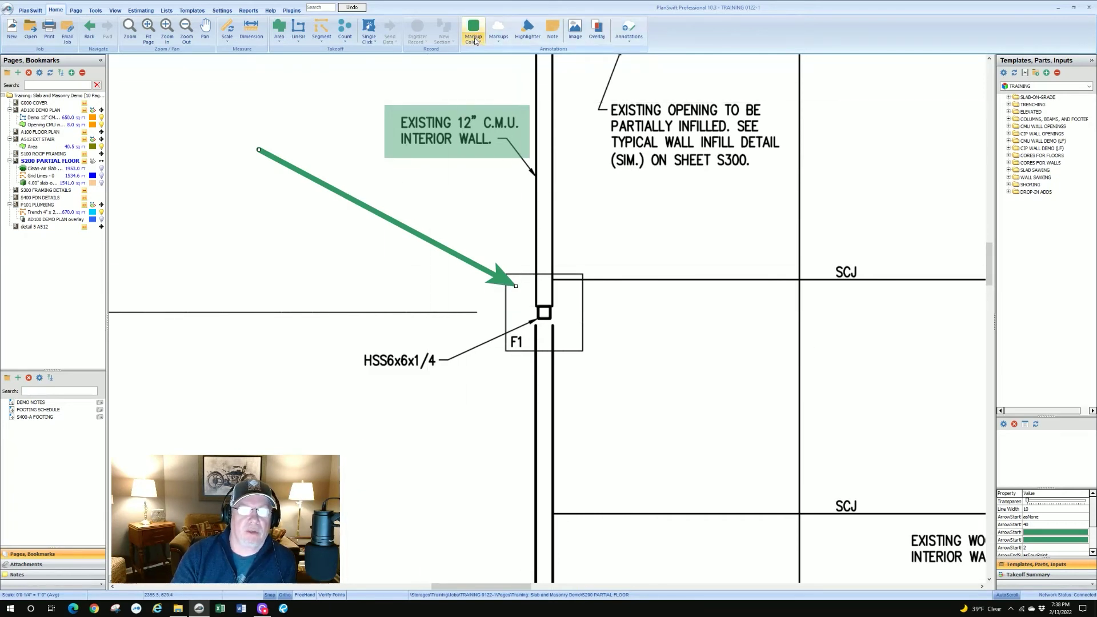
click(474, 40)
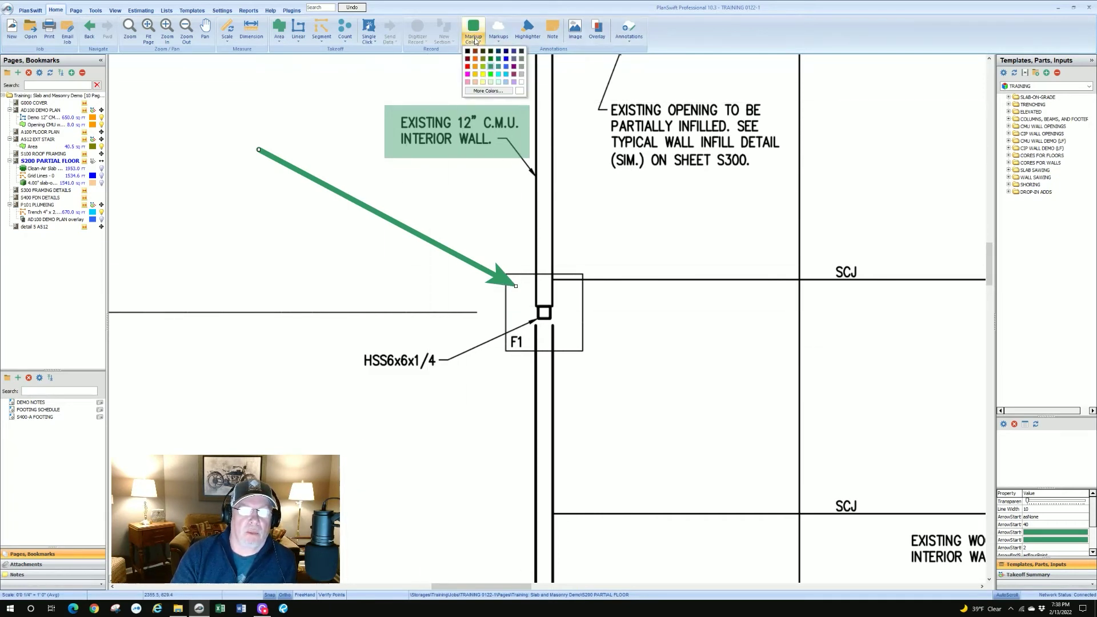
click(506, 60)
scroll(278, 290, down, 2)
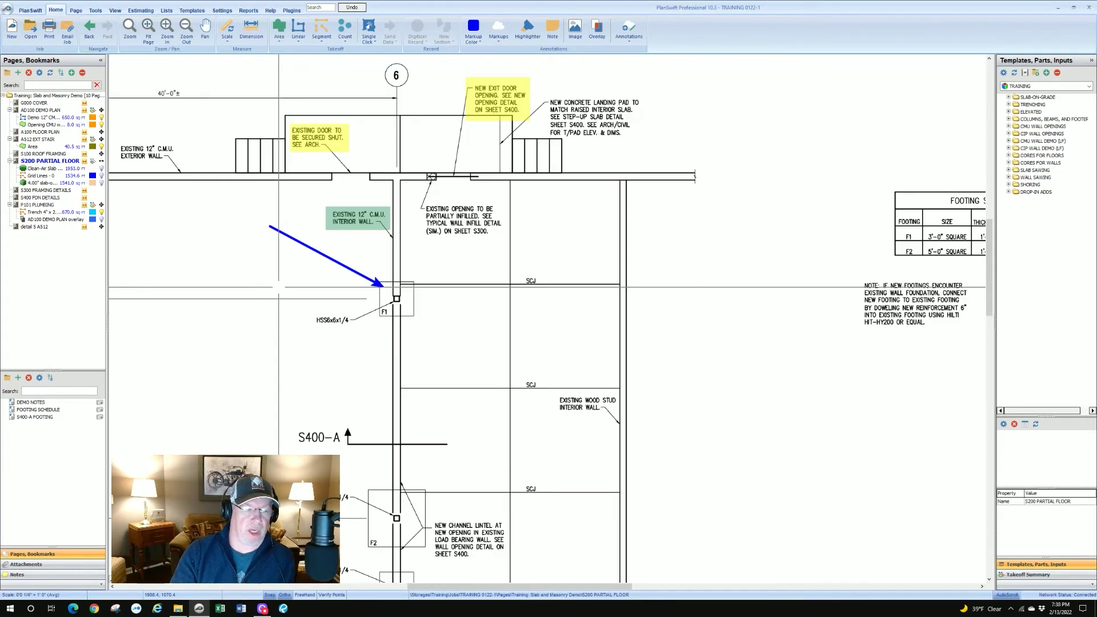
Step: Copy the blue arrow and paste a duplicate into an empty area of the sheet
scroll(315, 256, up, 2)
click(323, 246)
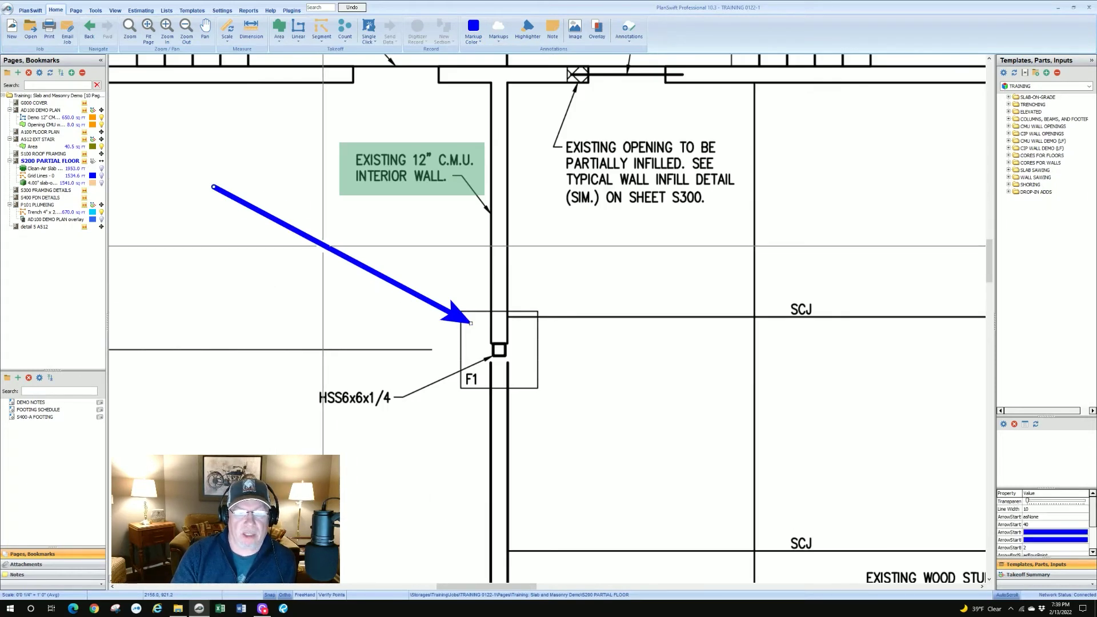
right_click(326, 248)
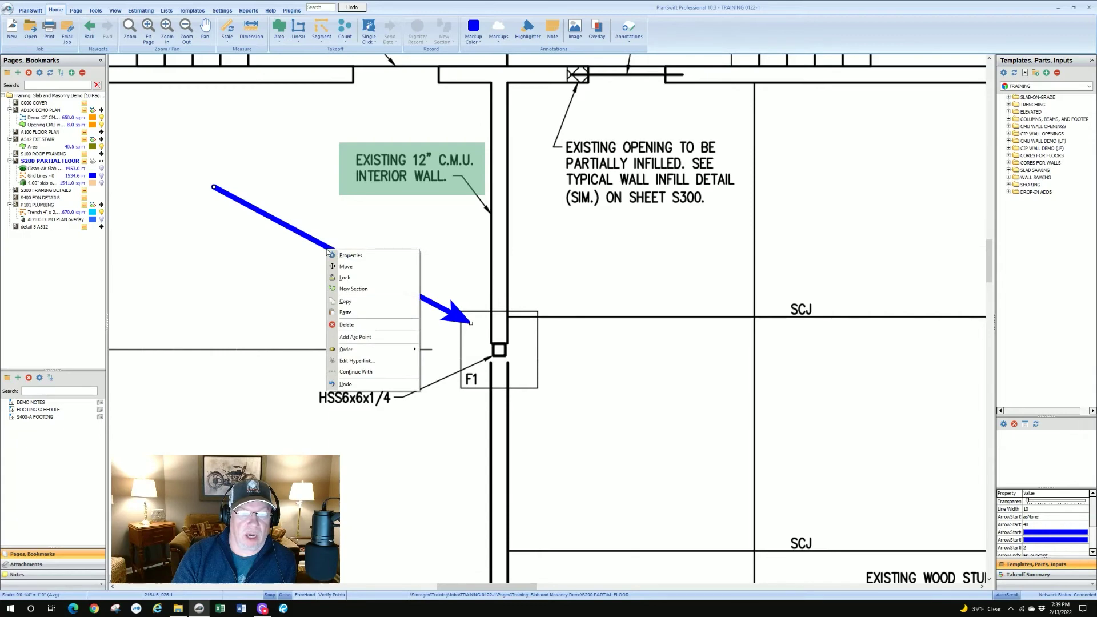
click(343, 297)
right_click(654, 283)
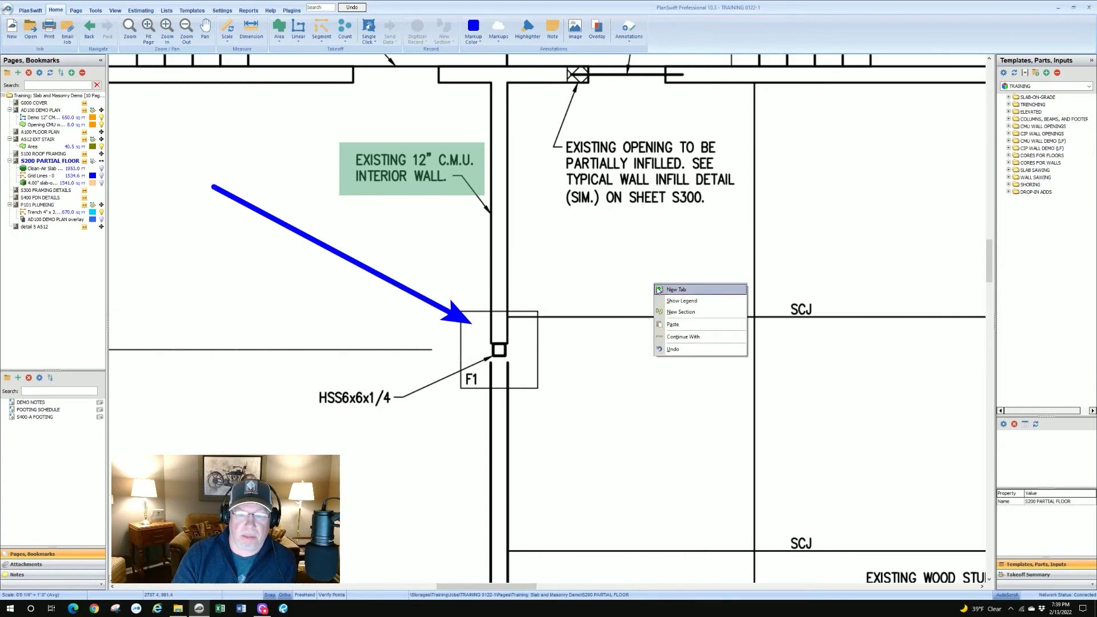
click(672, 323)
Step: Reposition the arrows: one pointing up at the green CMU wall note, one running down-right from F1
scroll(651, 334, down, 3)
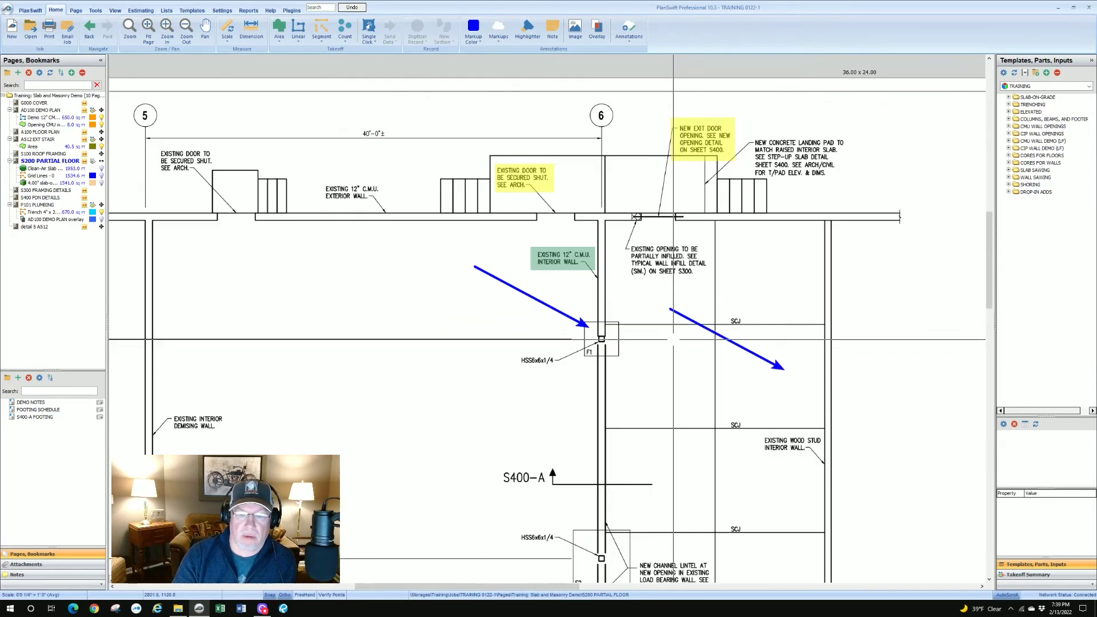
scroll(489, 263, up, 4)
scroll(505, 281, down, 3)
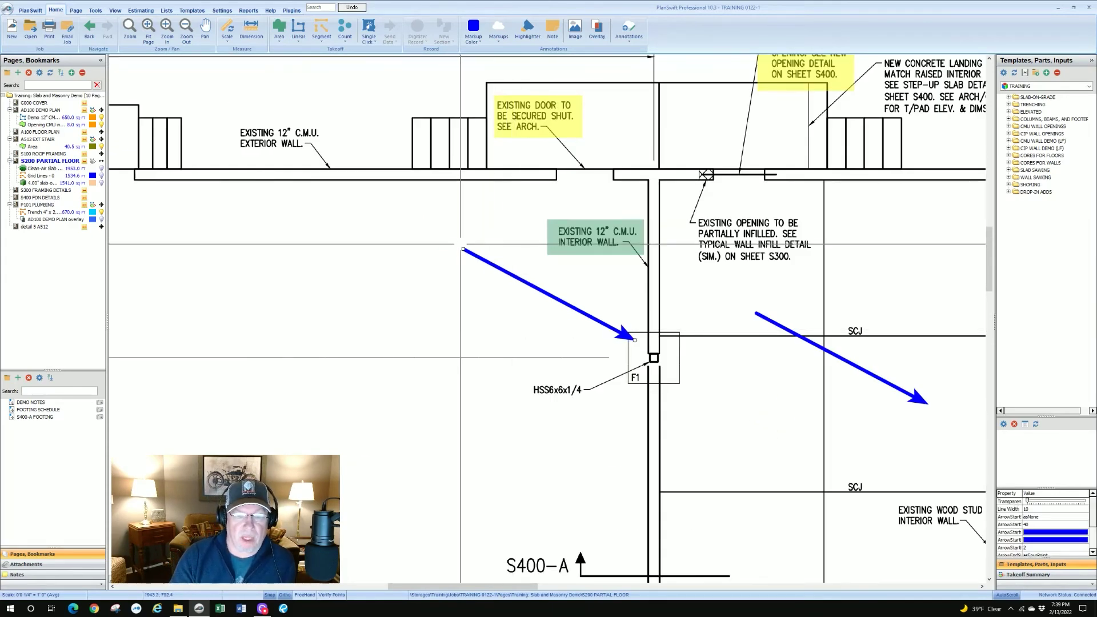
drag(462, 248, 496, 407)
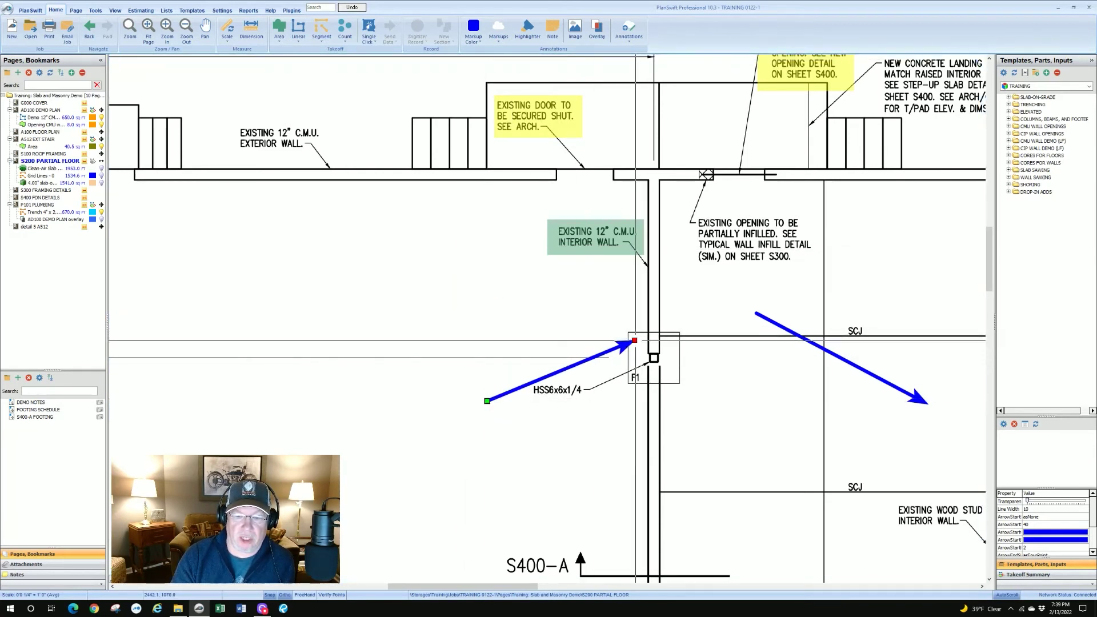
drag(635, 341, 589, 278)
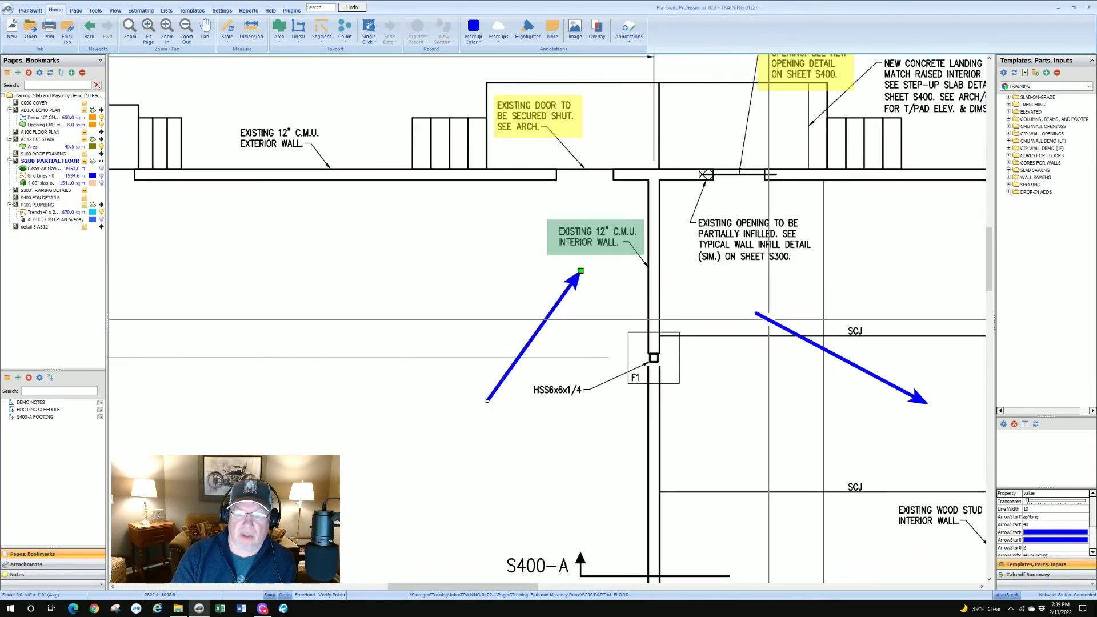
drag(768, 319, 639, 316)
Step: Draw a box markup from near gridline A to between gridlines 5 and 6
scroll(638, 317, down, 3)
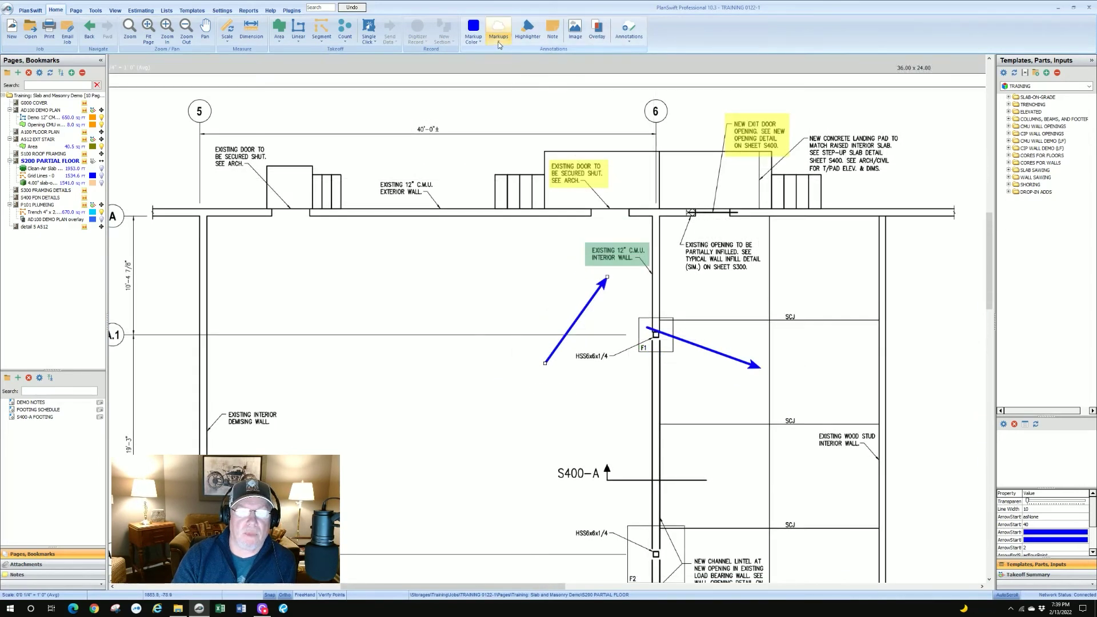
click(498, 45)
click(503, 67)
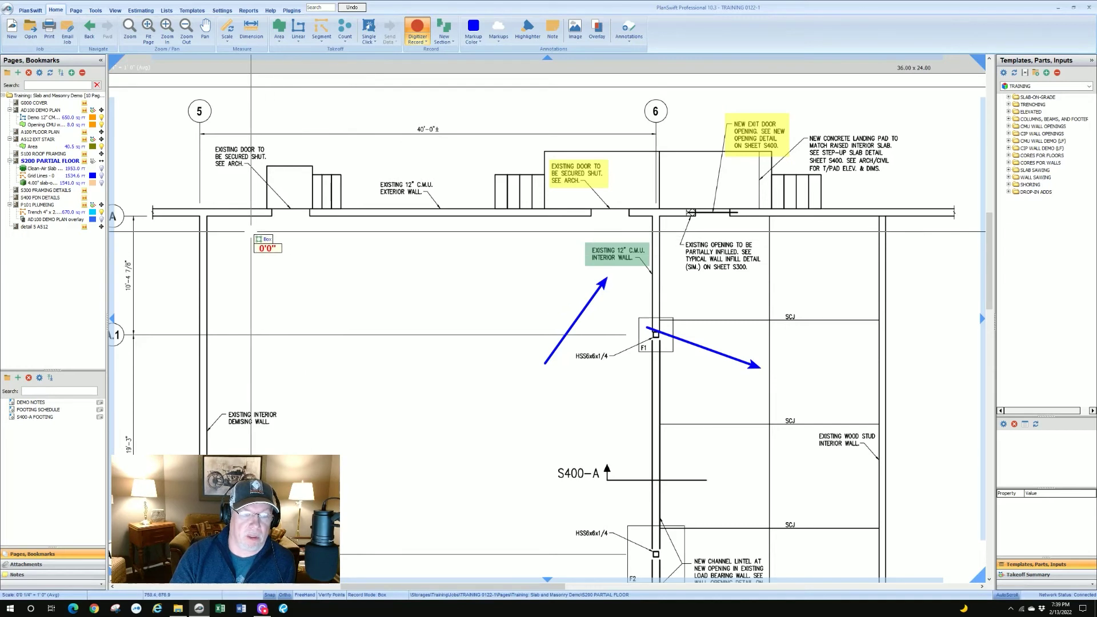
click(250, 231)
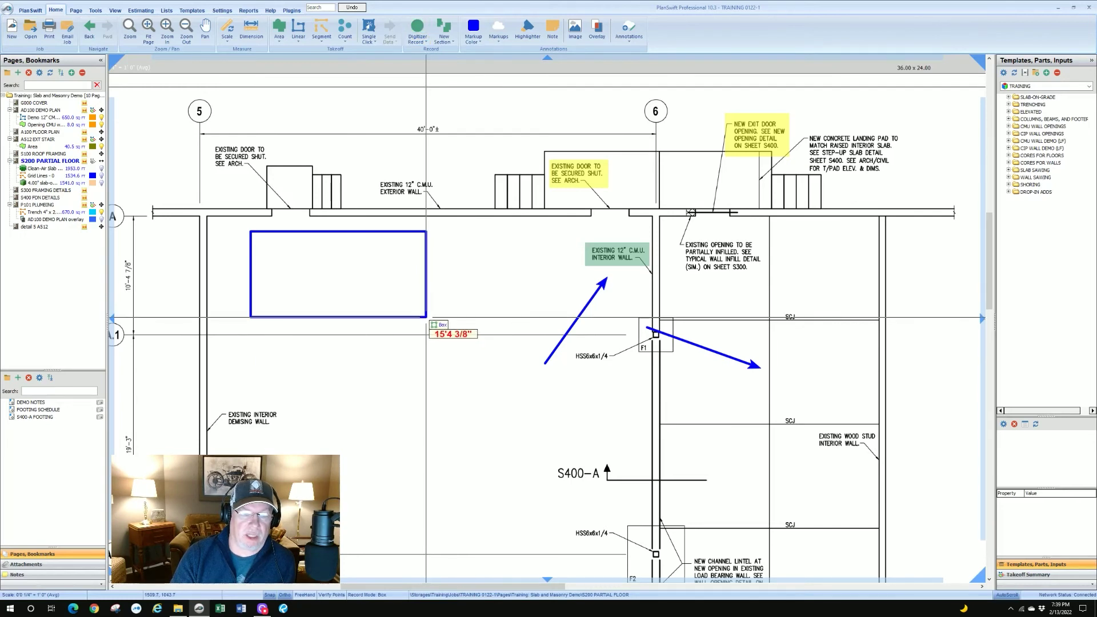
click(426, 317)
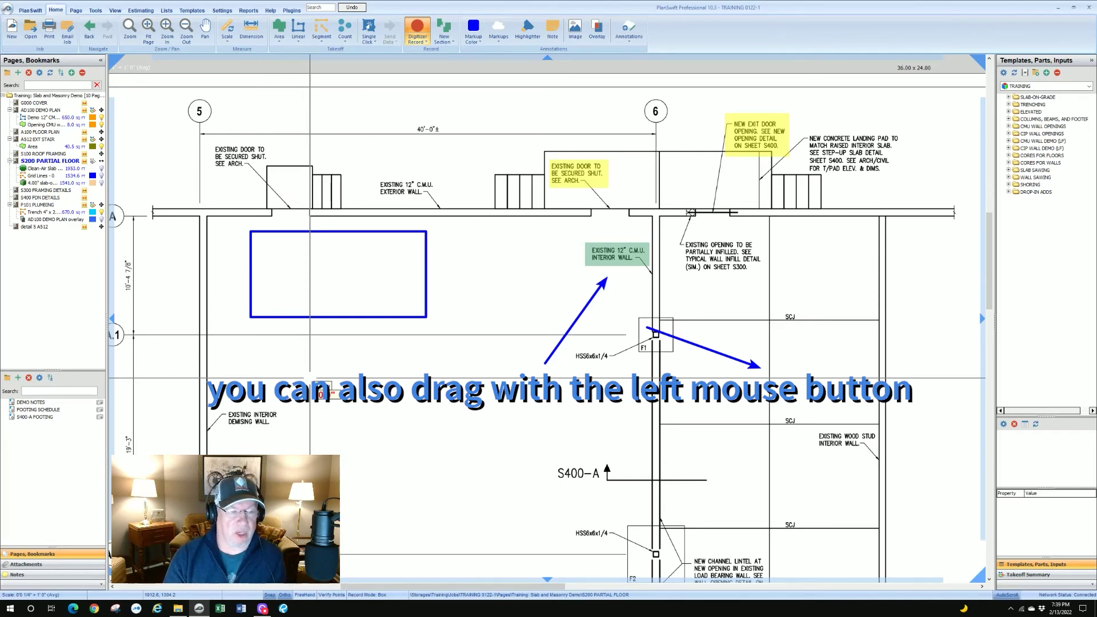
key(Escape)
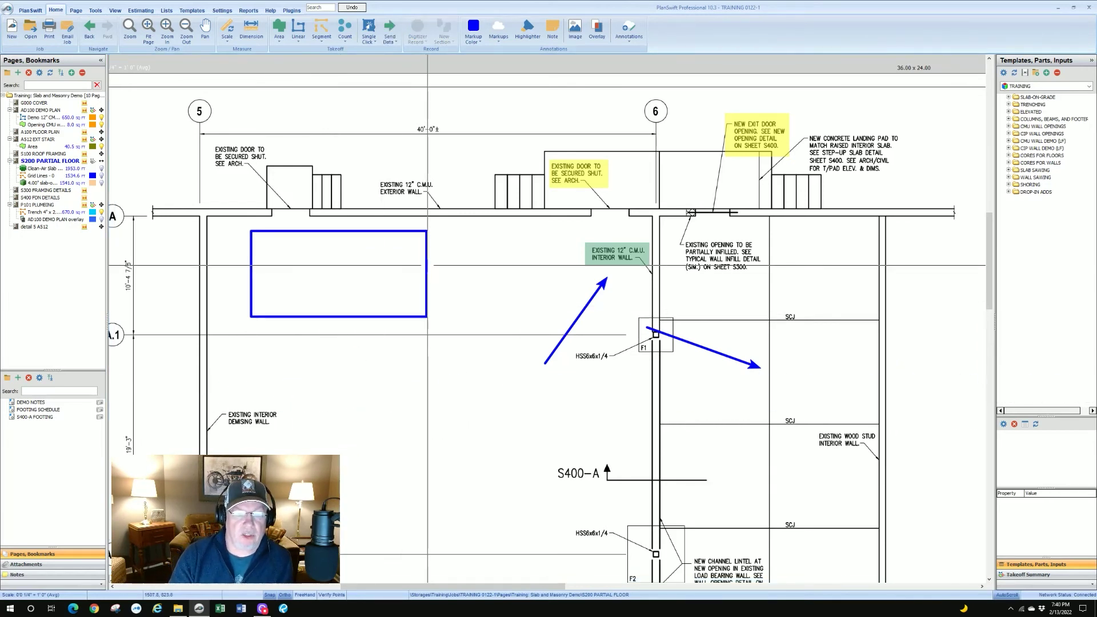
Step: Change the rectangle's markup colour to Dark Yellow, then choose Pen Markup
click(425, 300)
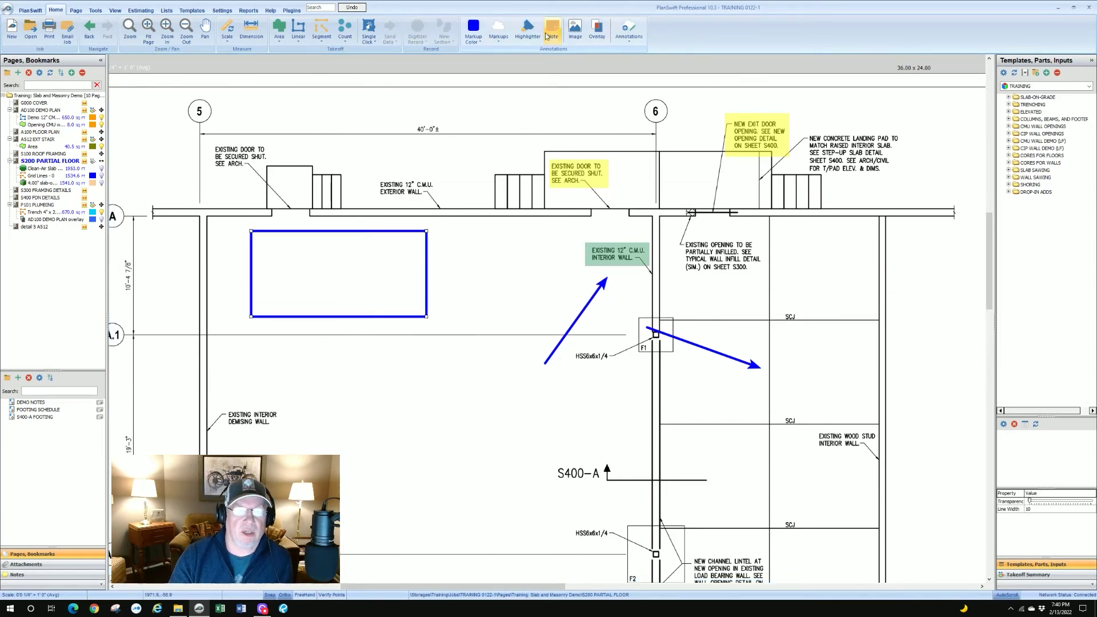
click(473, 39)
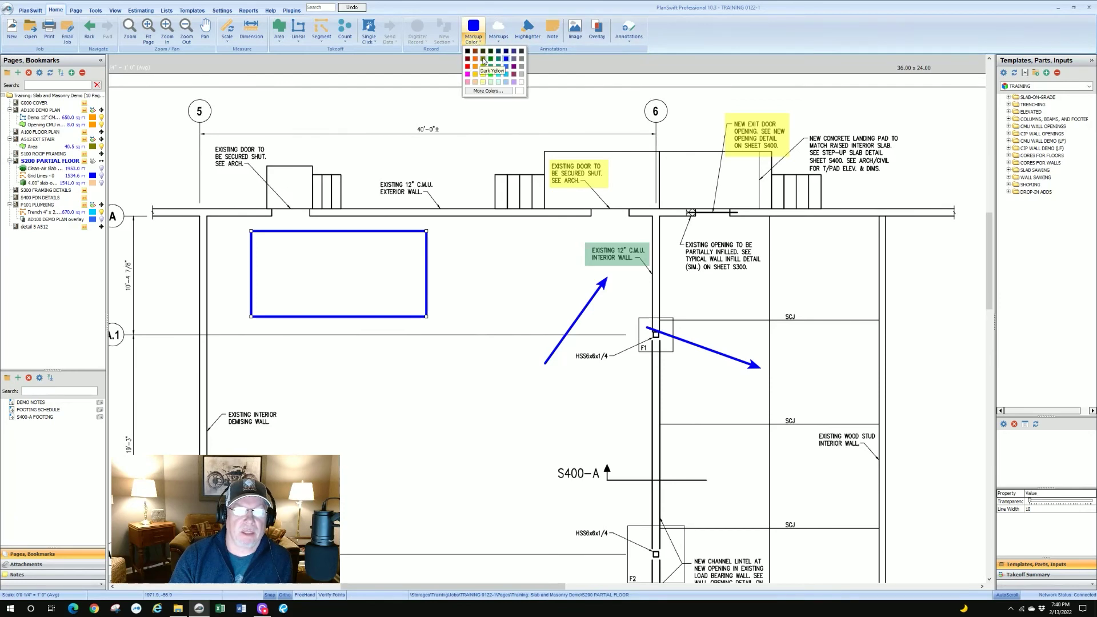
click(484, 60)
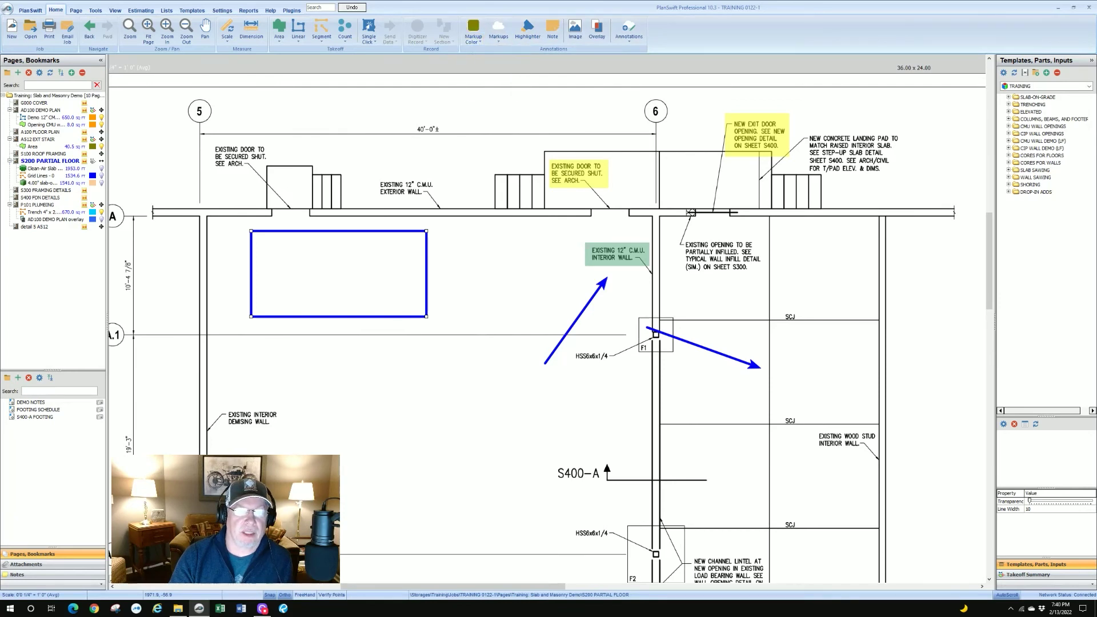
click(498, 34)
click(505, 69)
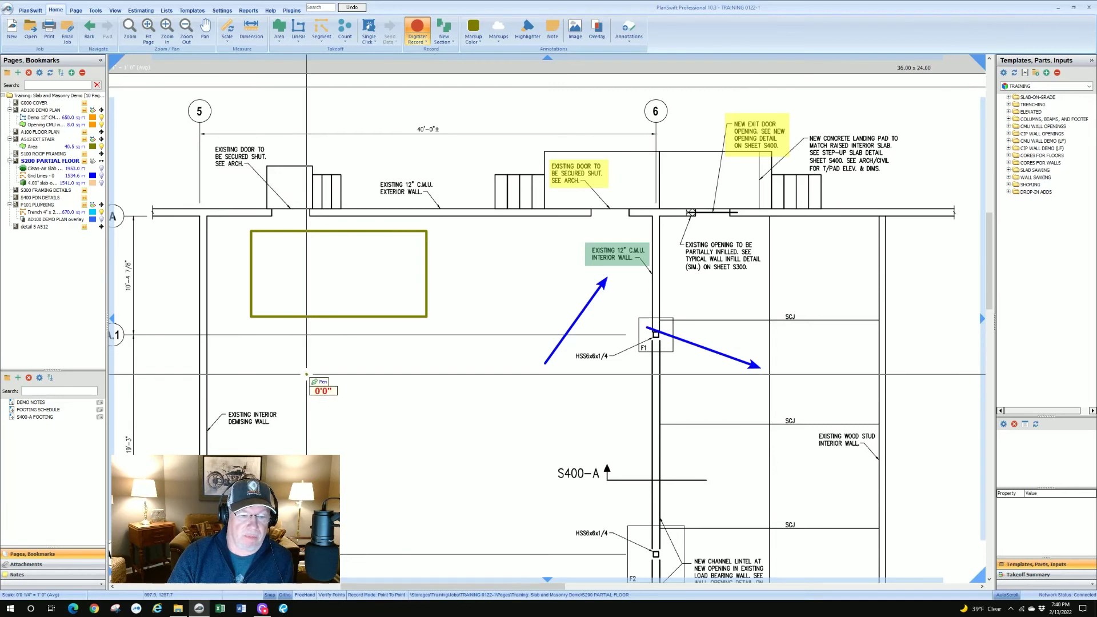
Step: Draw a seven-point zigzag pen line below the dark-yellow box
click(306, 375)
click(441, 374)
click(441, 443)
click(361, 462)
click(404, 503)
click(521, 442)
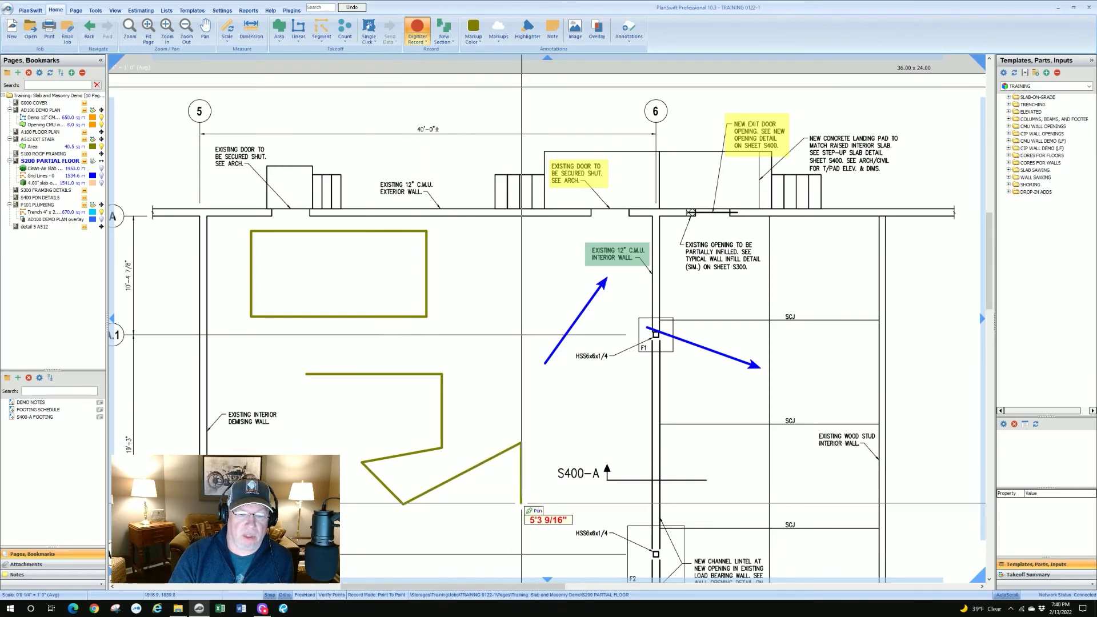
click(521, 503)
right_click(540, 496)
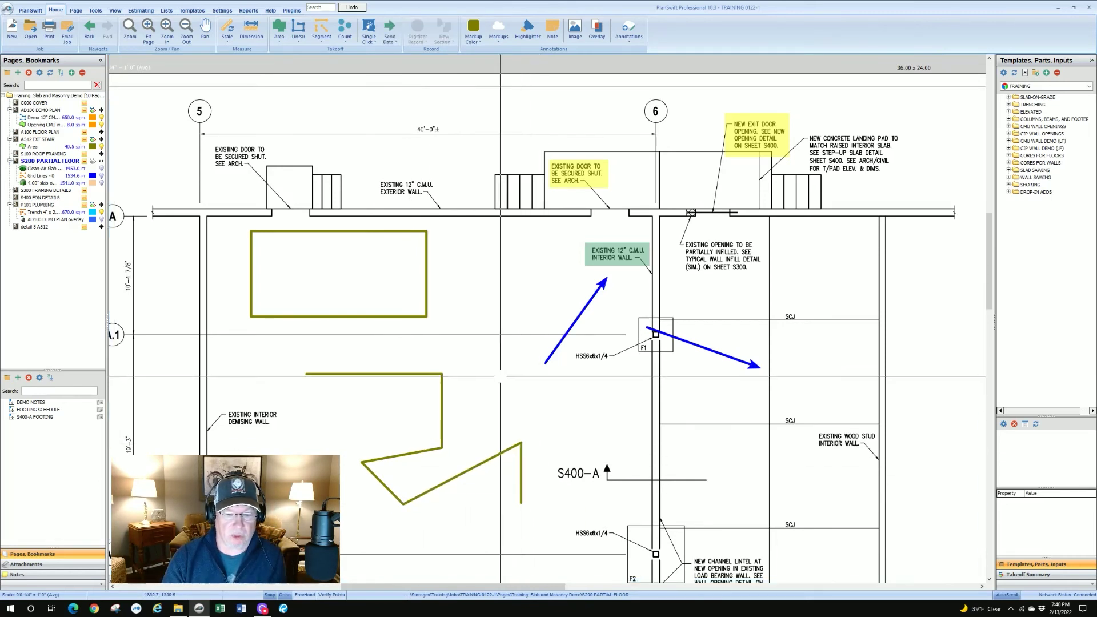
Step: Recolour the pen line yellow, then change it to blue
click(442, 396)
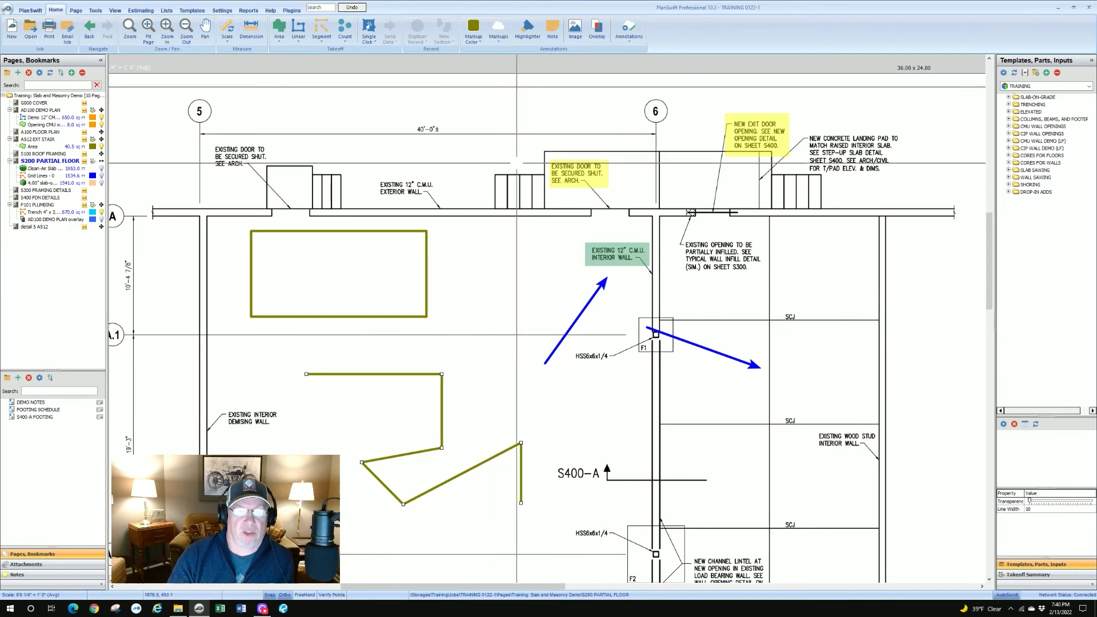
click(474, 39)
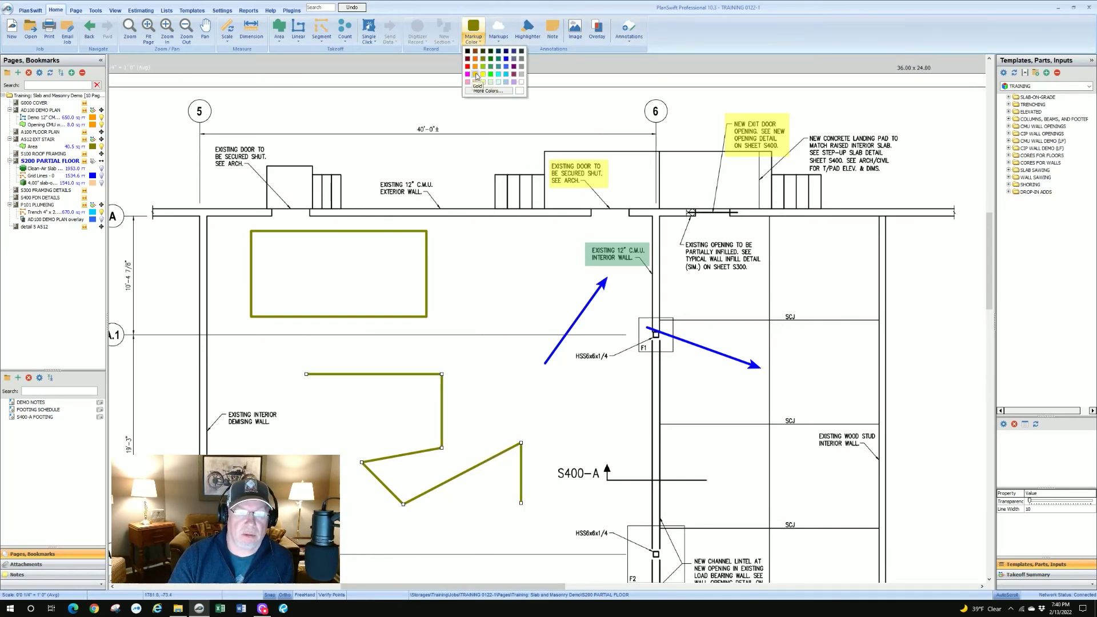
click(482, 74)
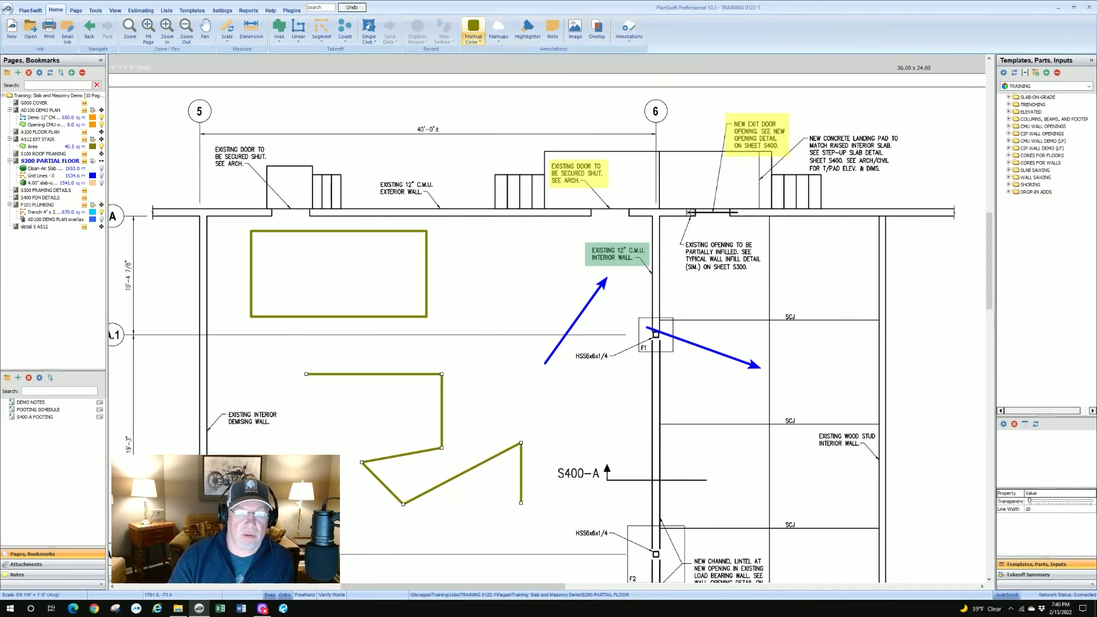
click(441, 411)
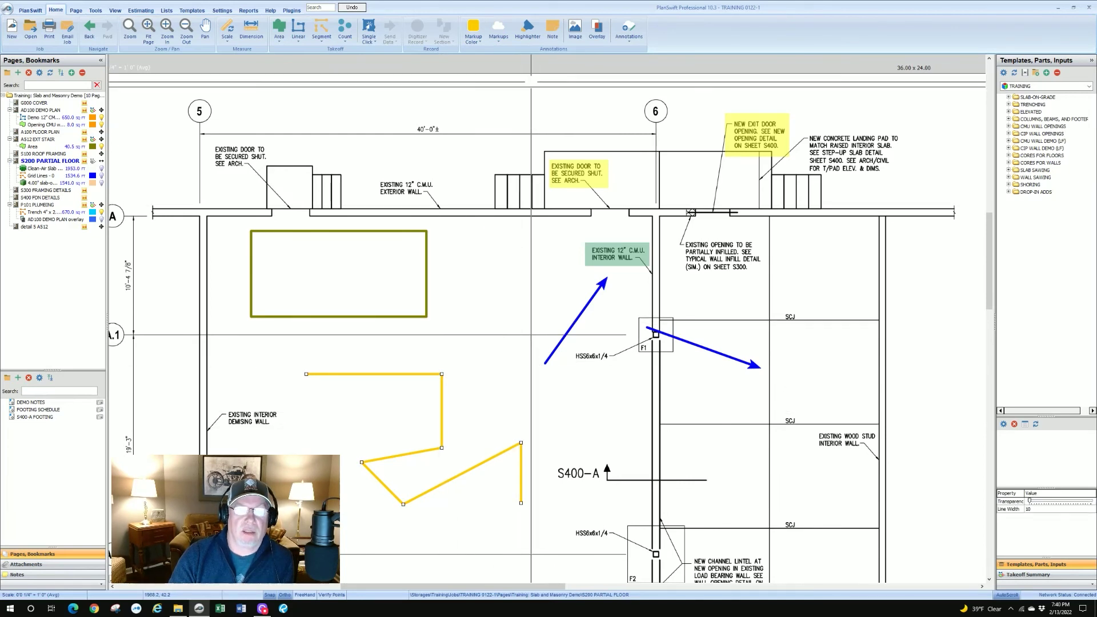
click(474, 36)
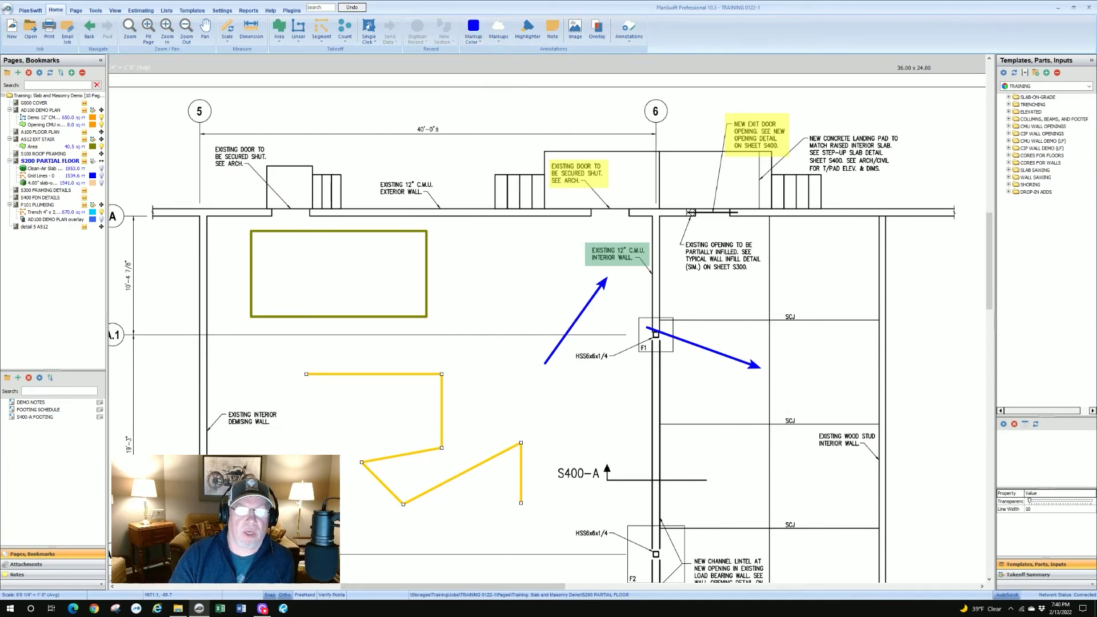
click(506, 58)
Step: Move the blue pen line and dark-yellow box up, then show all S200 page markups
scroll(499, 298, down, 1)
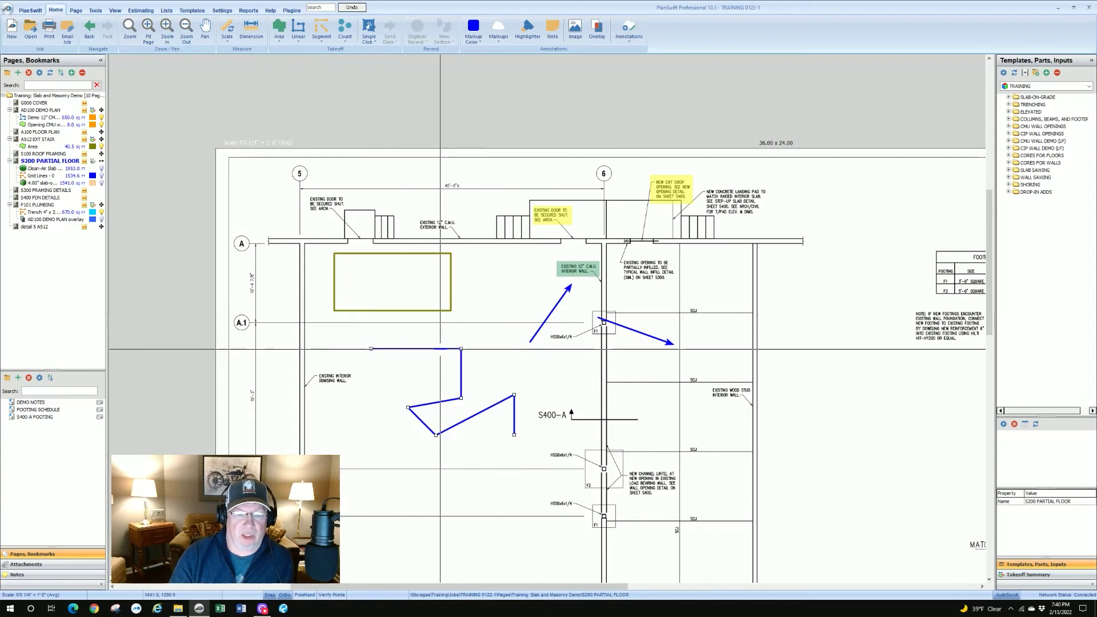
click(459, 374)
drag(462, 372, 441, 357)
drag(439, 310, 454, 298)
click(499, 284)
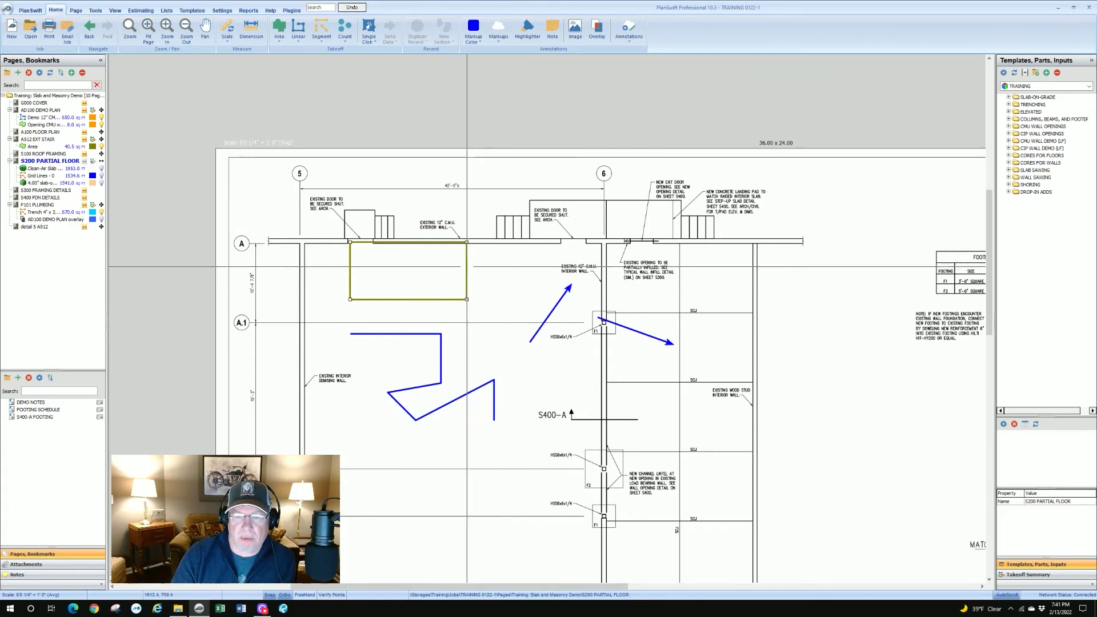
click(466, 269)
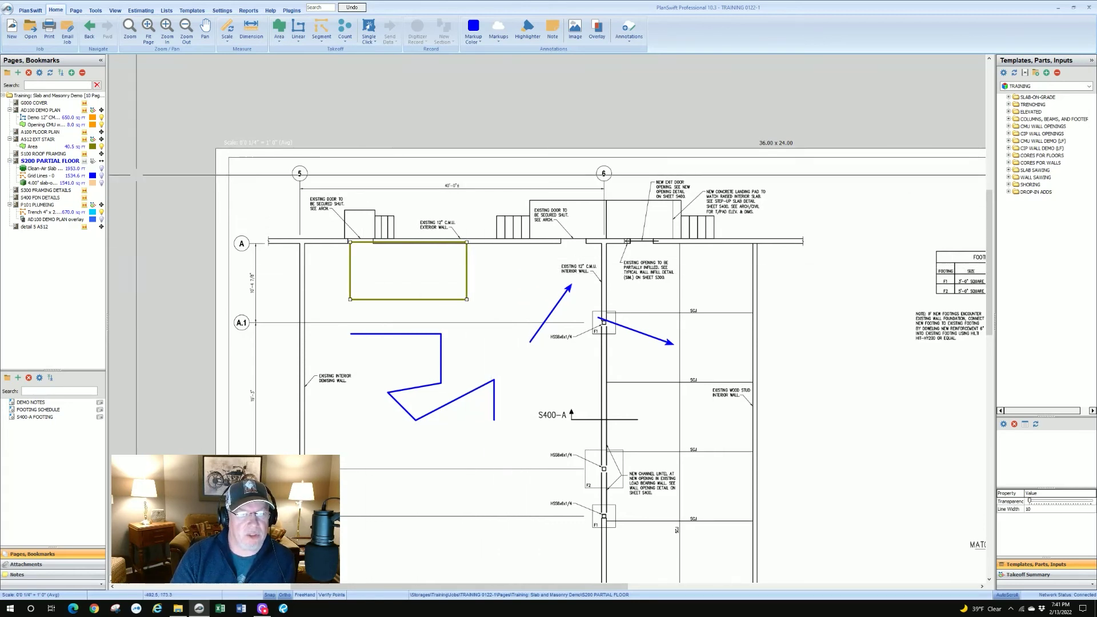
click(84, 162)
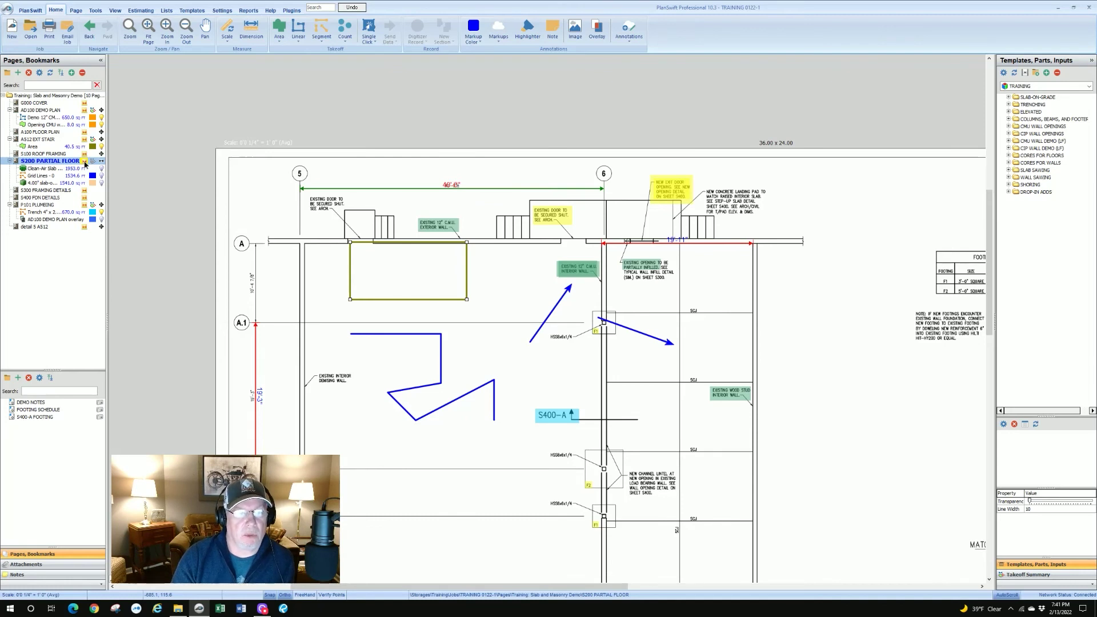
click(84, 162)
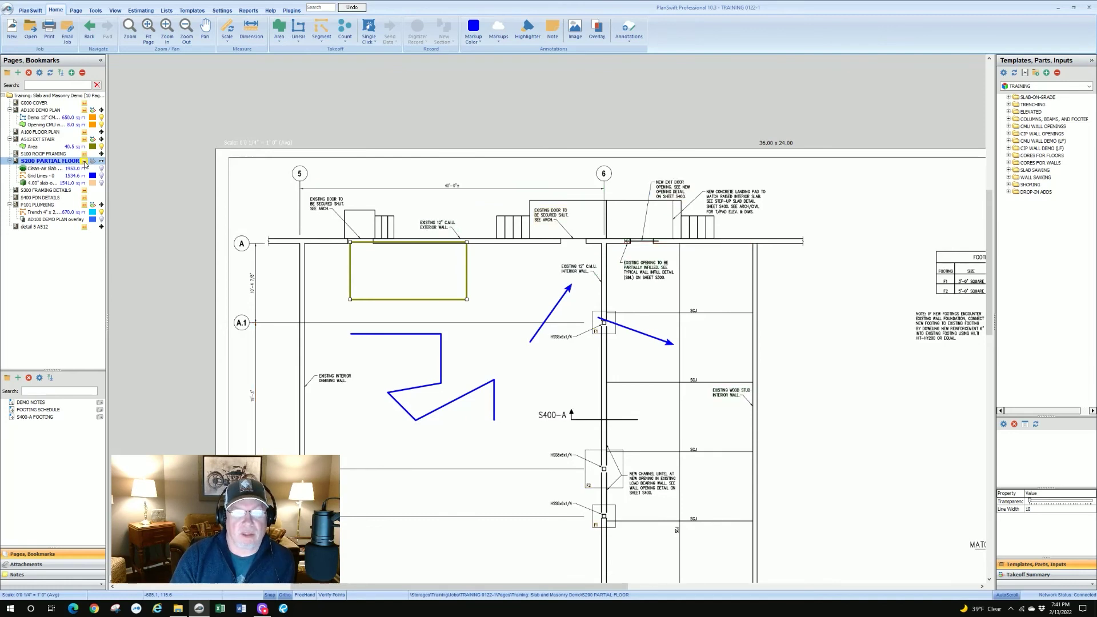
click(85, 162)
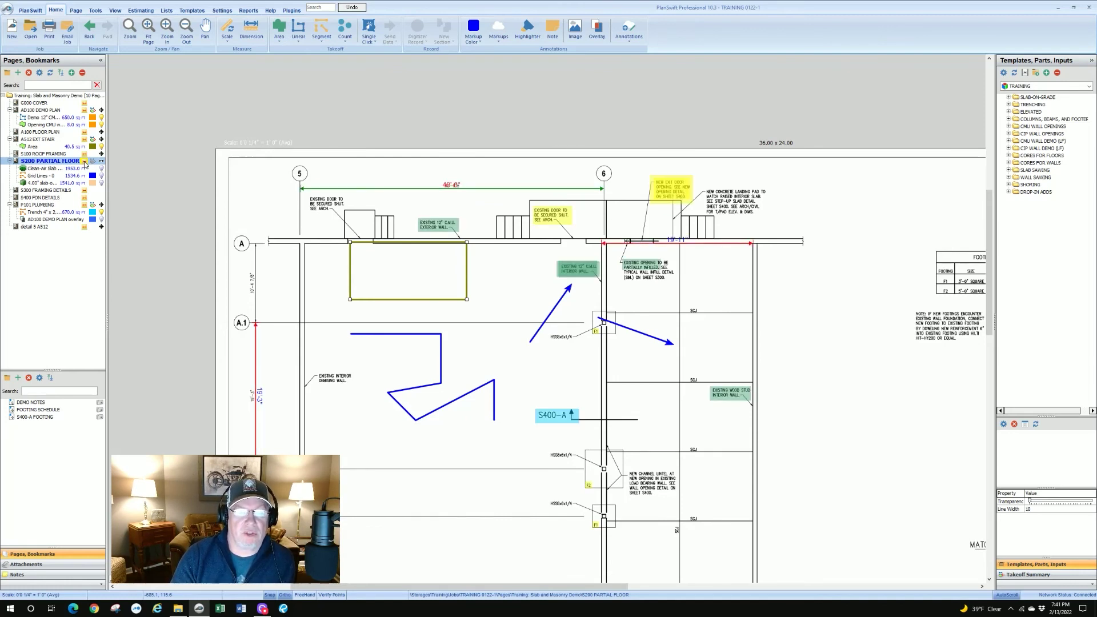
click(84, 162)
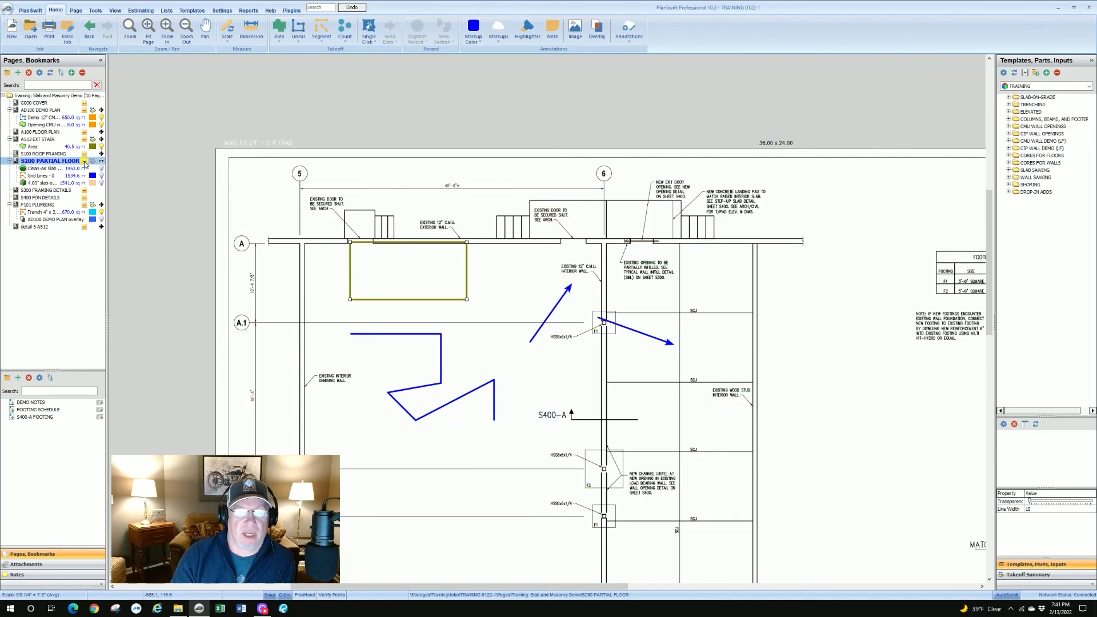
click(85, 162)
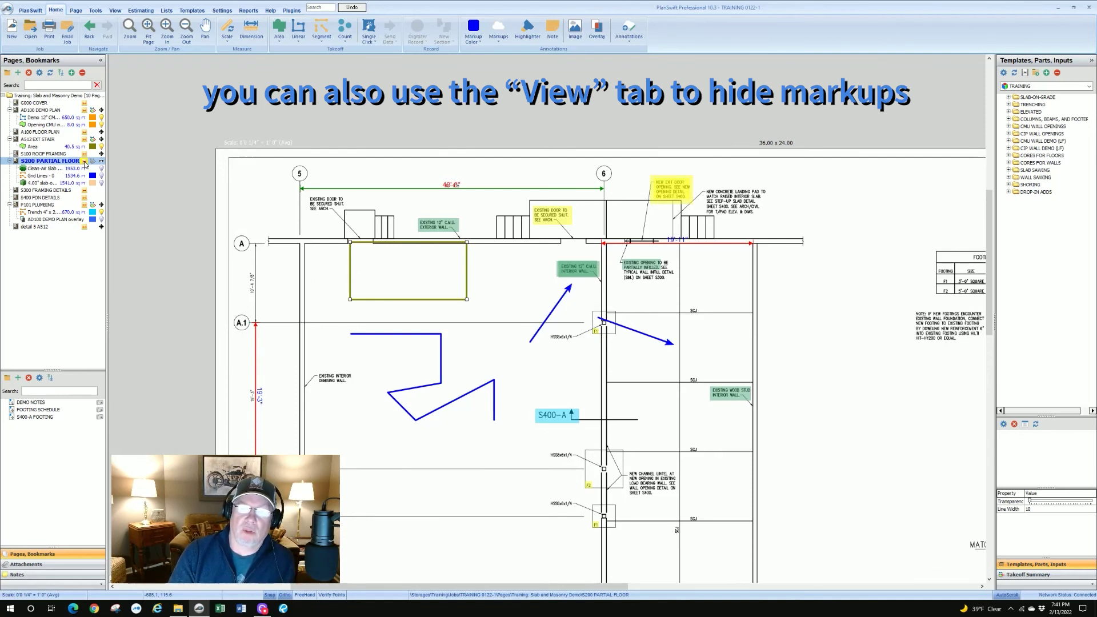
click(253, 324)
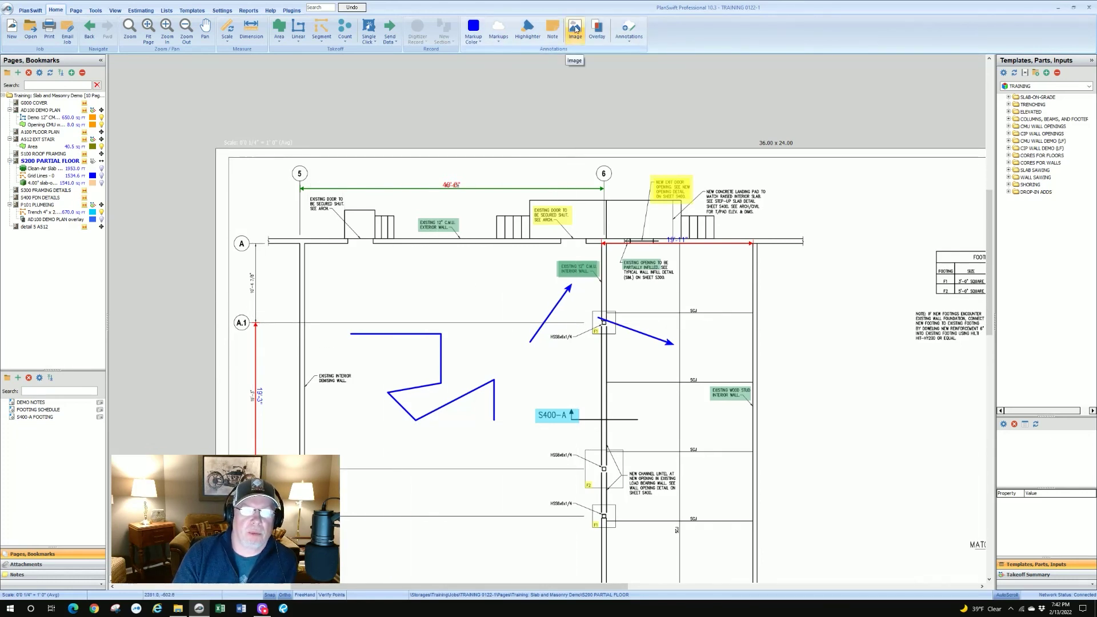
click(630, 43)
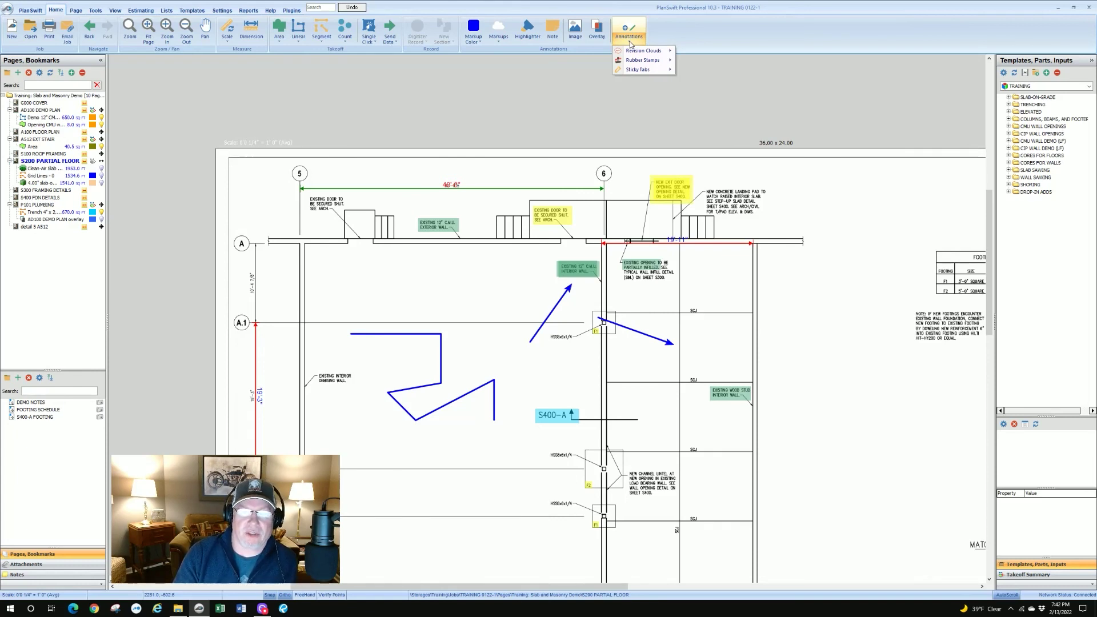
click(604, 50)
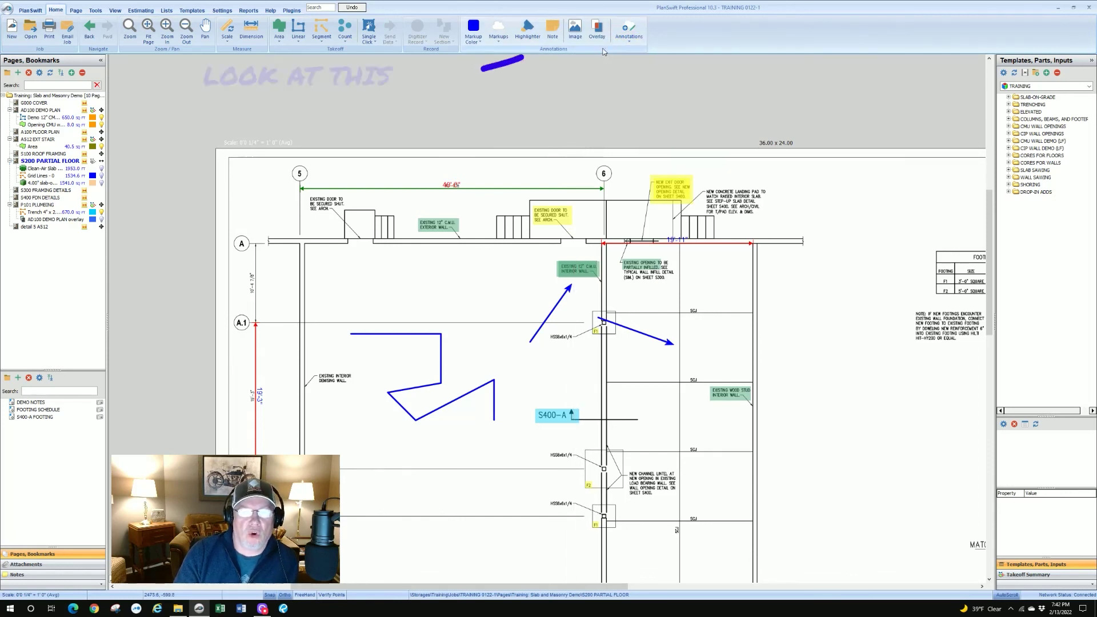